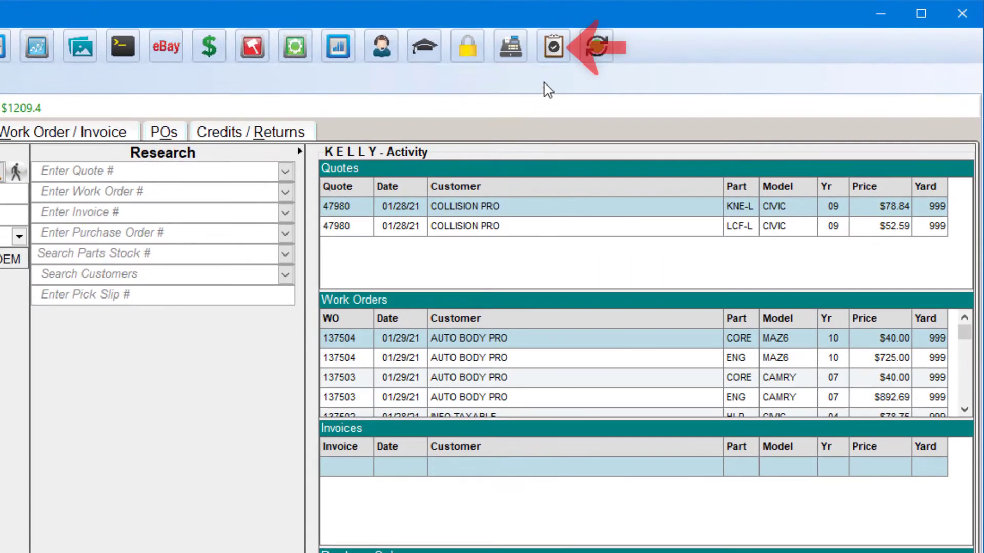
Step: Open the Inventory tool so its blank Find search form appears
{"action": "left_click", "coordinate": [550, 58]}
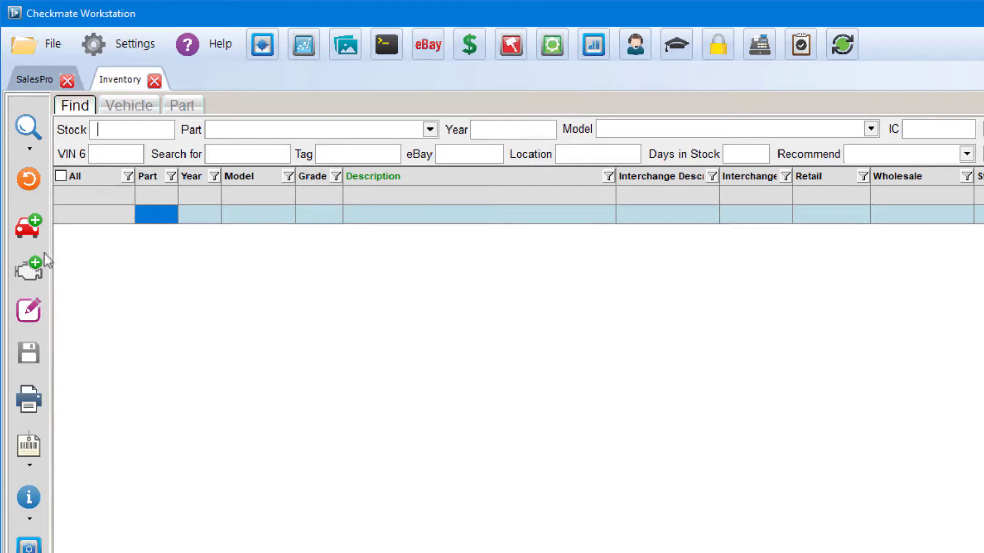
Step: Search inventory for part ENG with Days in Stock >720
{"action": "left_click", "coordinate": [235, 135]}
{"action": "type", "text": "ENG"}
{"action": "key", "text": "Tab"}
{"action": "left_click", "coordinate": [742, 157]}
{"action": "type", "text": ">720"}
{"action": "left_click", "coordinate": [29, 126]}
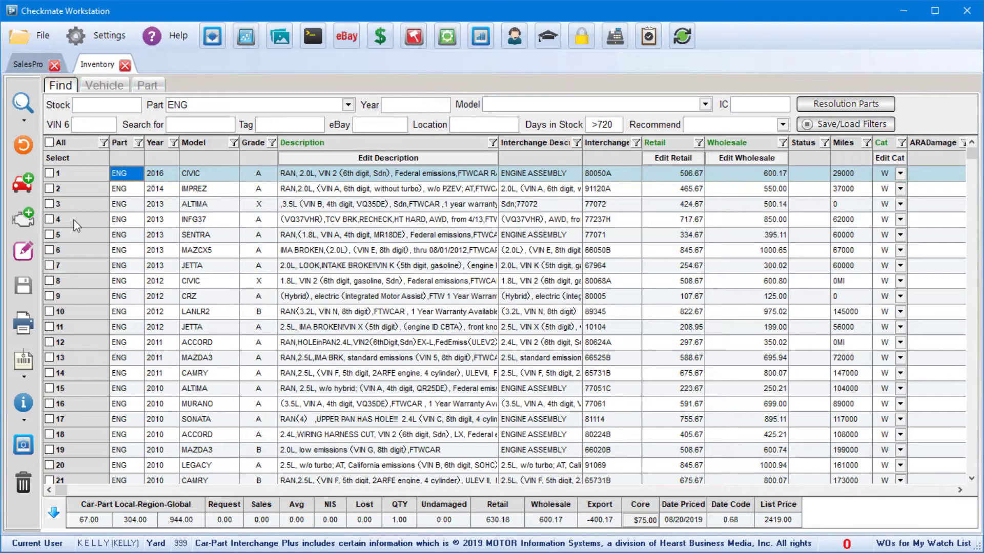
Step: Check the column chooser, then drag the Cat column beside Interchange Description
{"action": "right_click", "coordinate": [339, 144]}
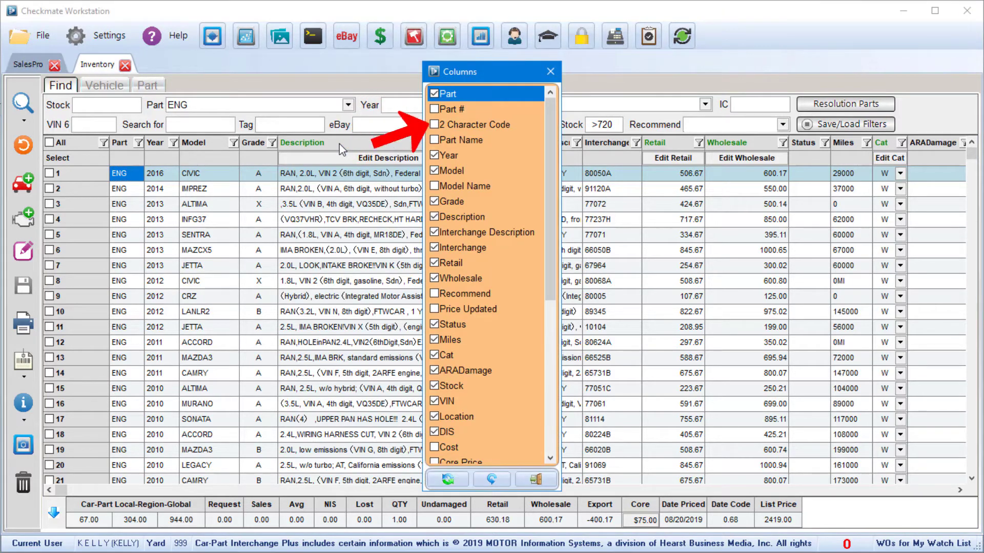
{"action": "left_click", "coordinate": [550, 71]}
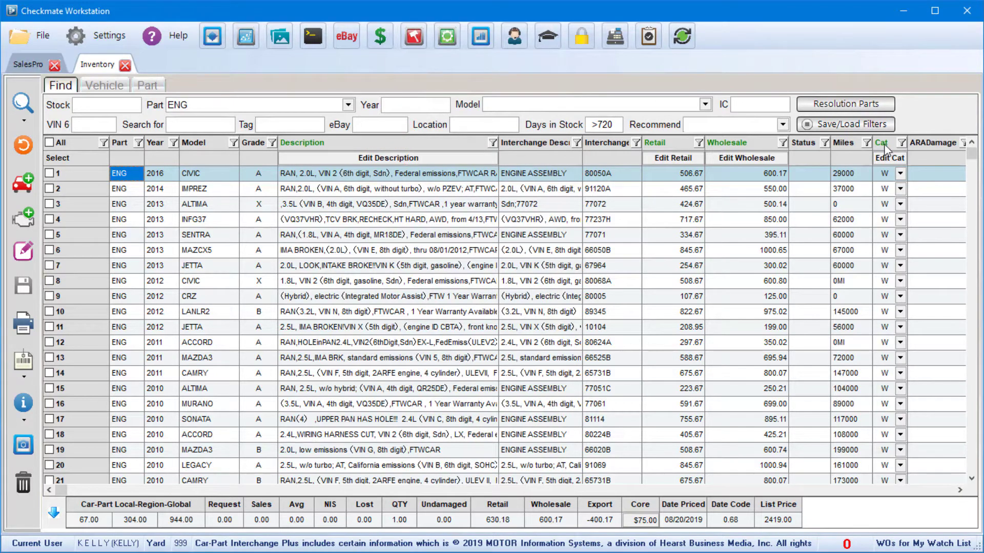
{"action": "left_click_drag", "start_coordinate": [889, 149], "coordinate": [596, 154]}
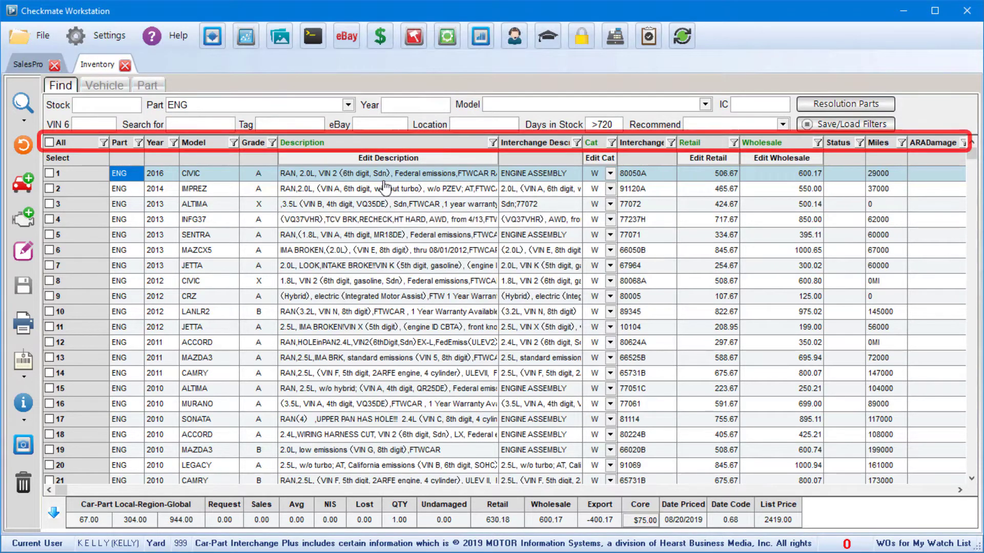
Step: Filter the Grade column to C only and select the 2008 ALTIMA engine row
{"action": "left_click", "coordinate": [272, 143]}
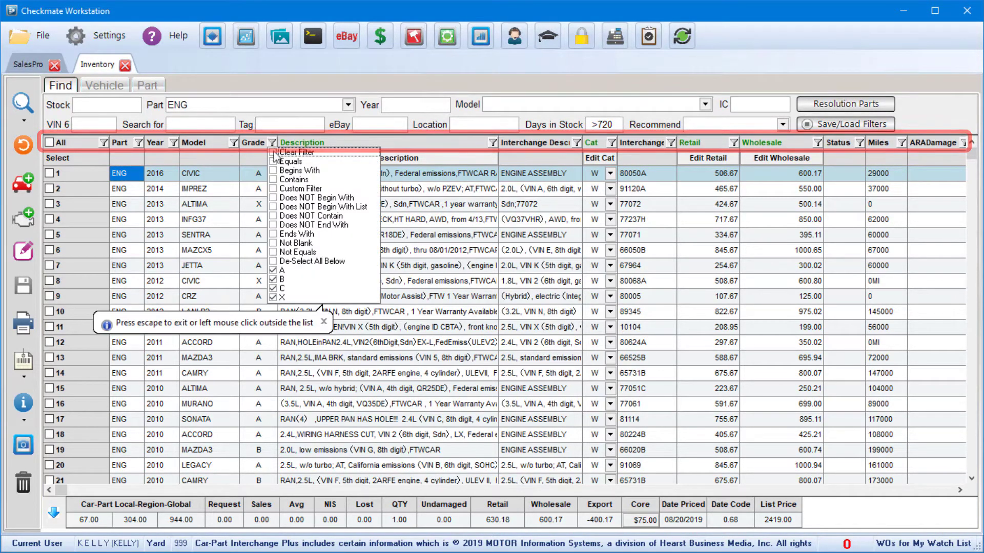
{"action": "left_click", "coordinate": [272, 262]}
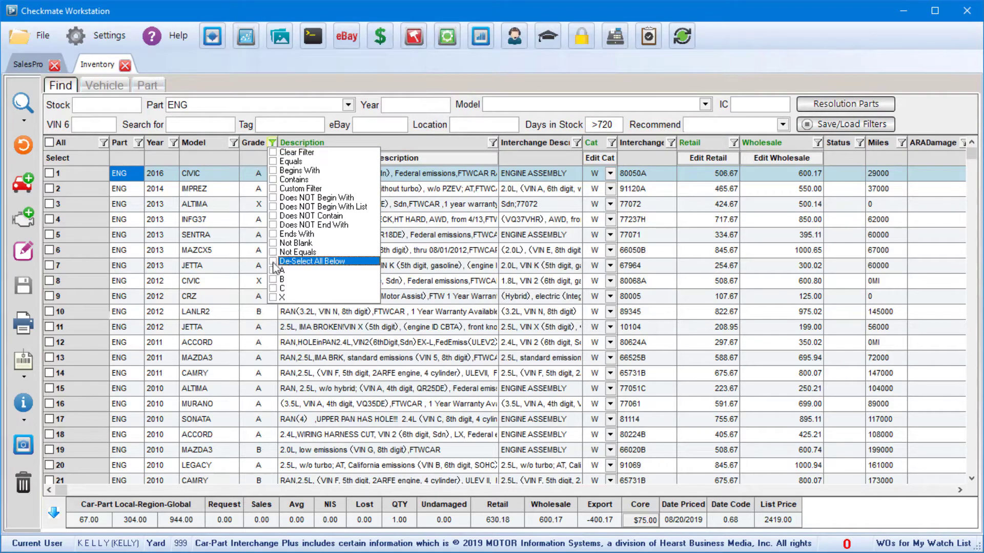
{"action": "left_click", "coordinate": [273, 289]}
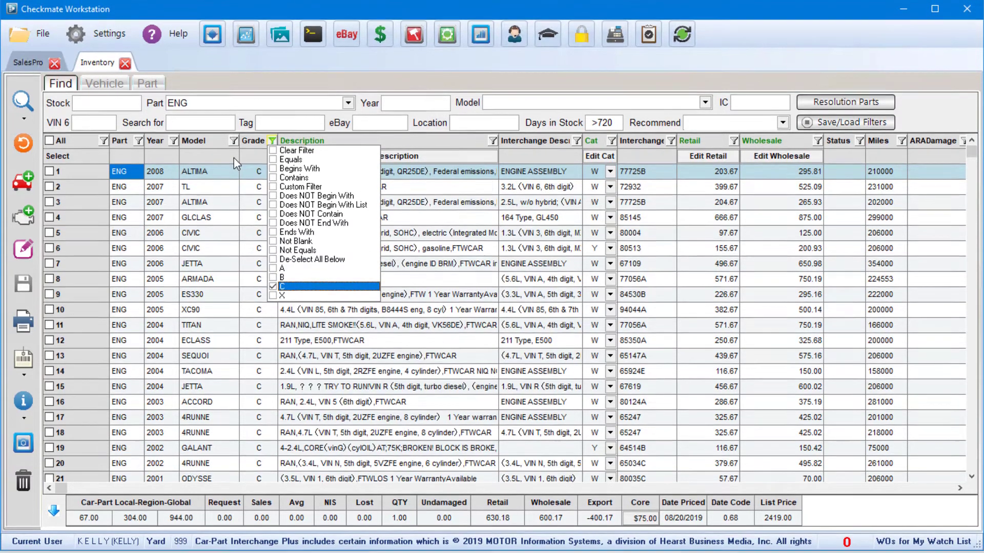
{"action": "left_click", "coordinate": [233, 158]}
{"action": "left_click", "coordinate": [232, 90]}
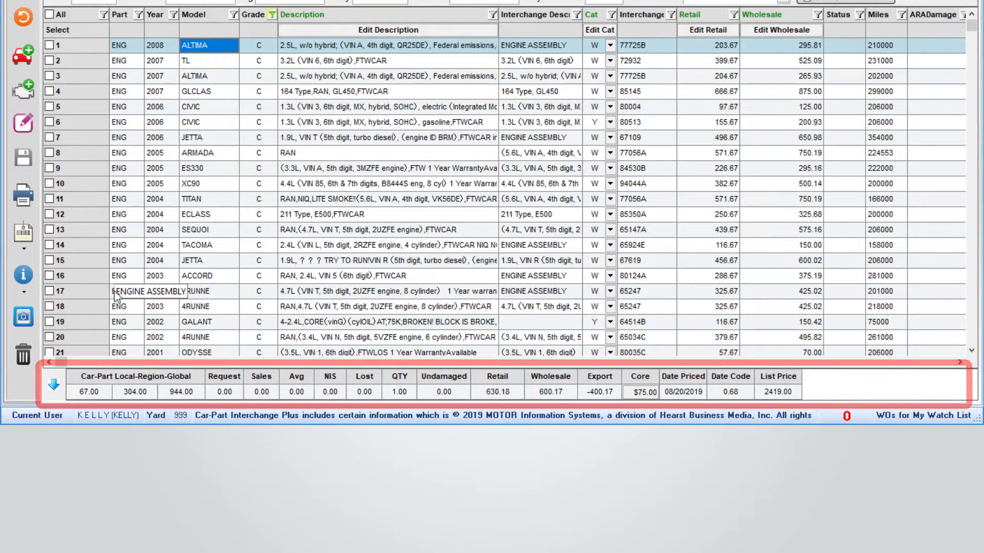
{"action": "left_click", "coordinate": [53, 388]}
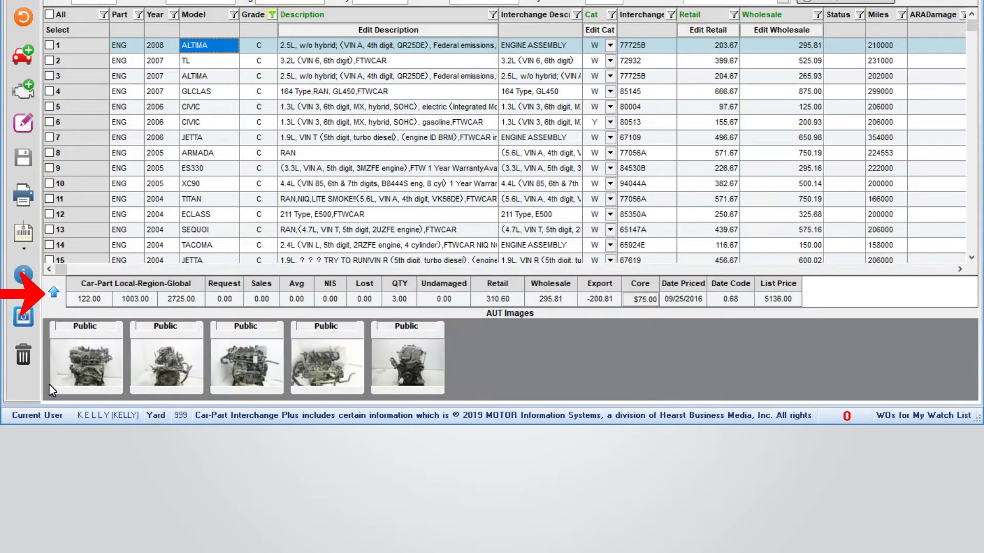
{"action": "left_click", "coordinate": [53, 293]}
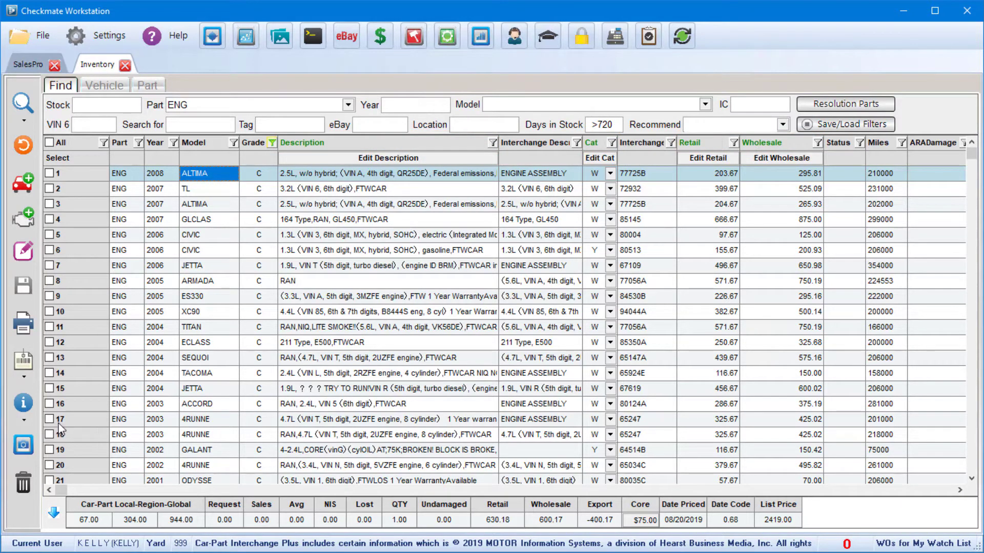
Step: Replace the 2008 ALTIMA engine's 203.67 retail price with 175
{"action": "left_click", "coordinate": [711, 174]}
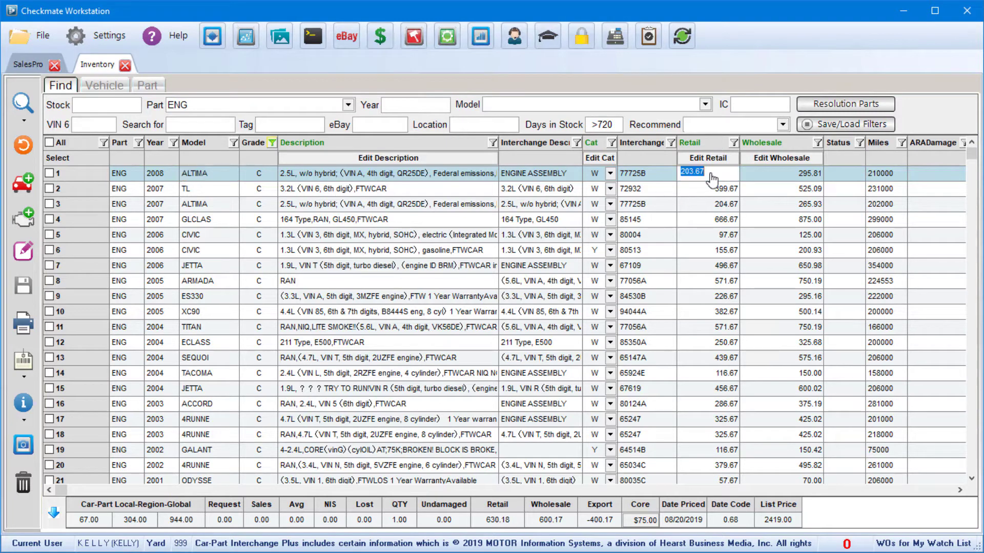
{"action": "type", "text": "17"}
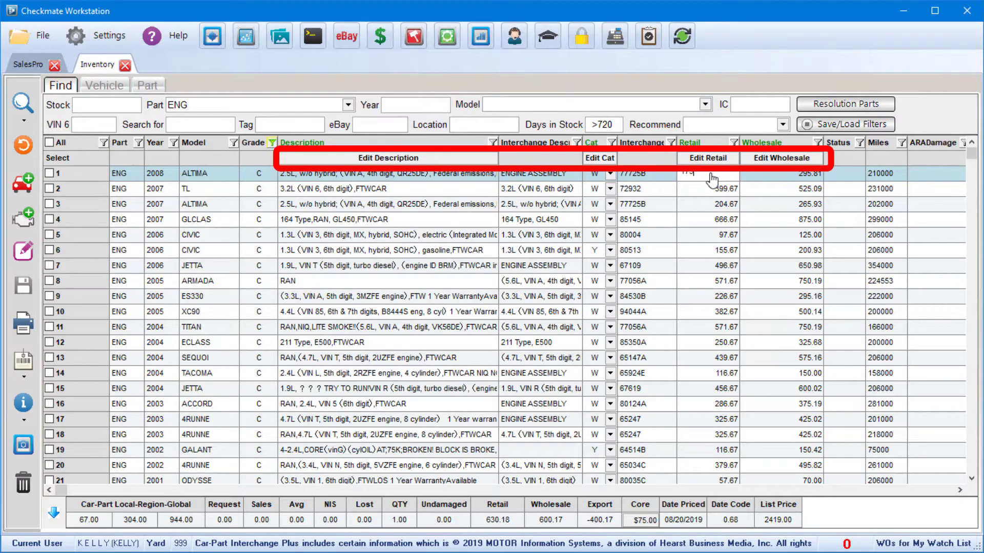
{"action": "type", "text": "5"}
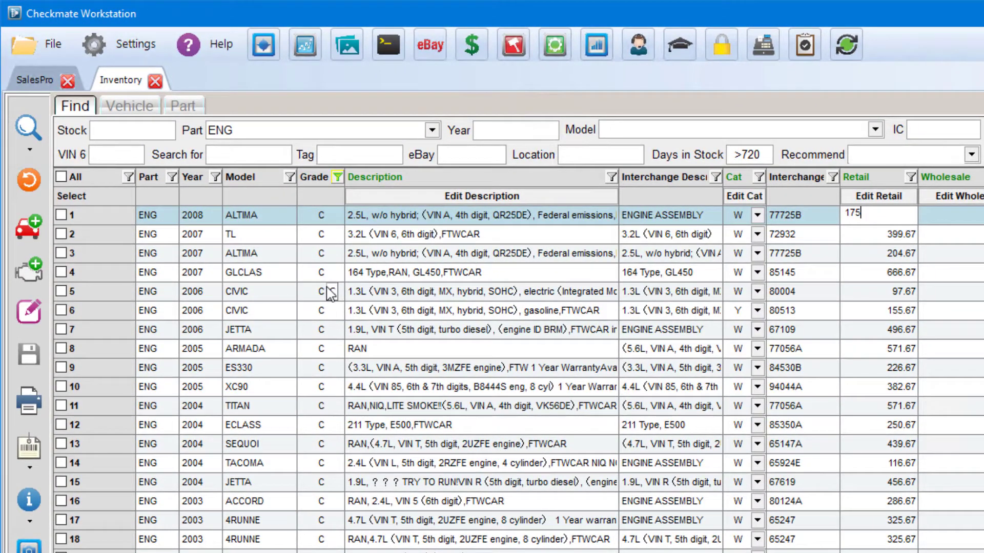
Step: Apply a -10% retail change to all checked engines and save, leaving the ALTIMA at 158.68
{"action": "left_click", "coordinate": [60, 177]}
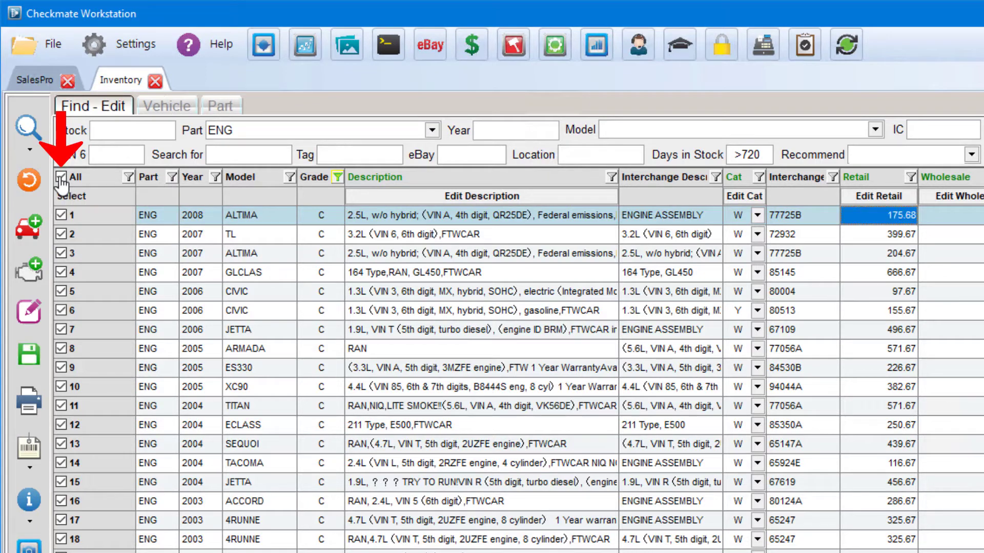
{"action": "left_click", "coordinate": [855, 196]}
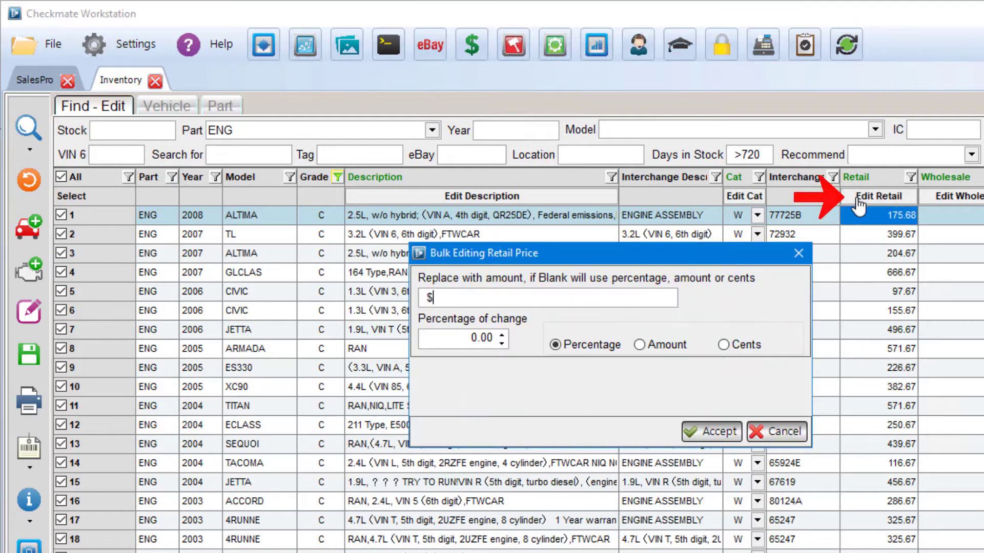
{"action": "double_click", "coordinate": [491, 339]}
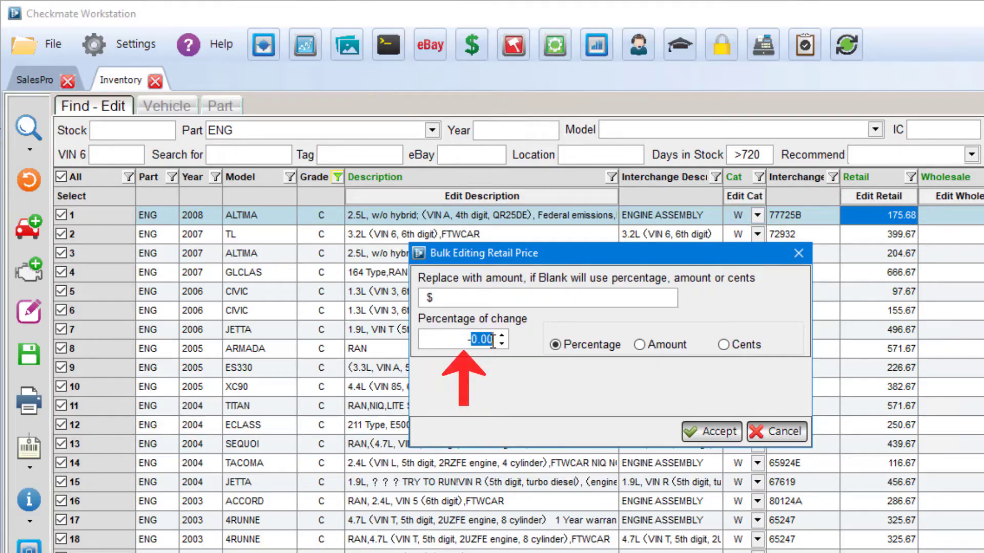
{"action": "type", "text": "-10"}
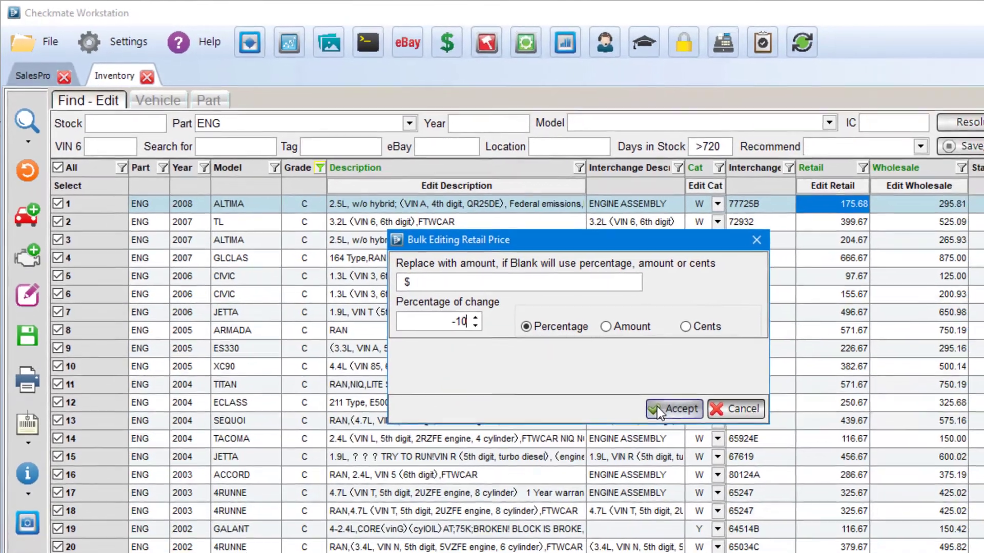
{"action": "left_click", "coordinate": [697, 429]}
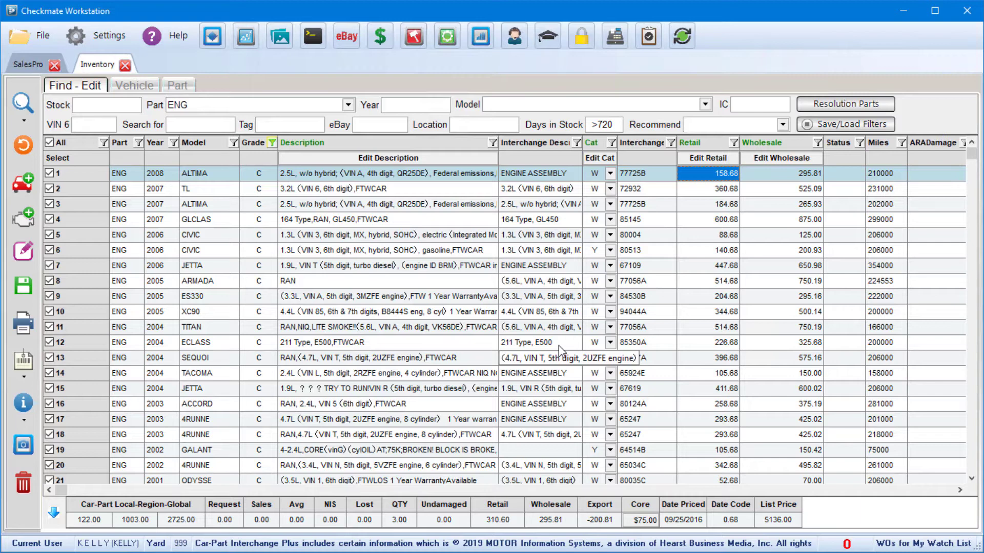
{"action": "left_click", "coordinate": [24, 287]}
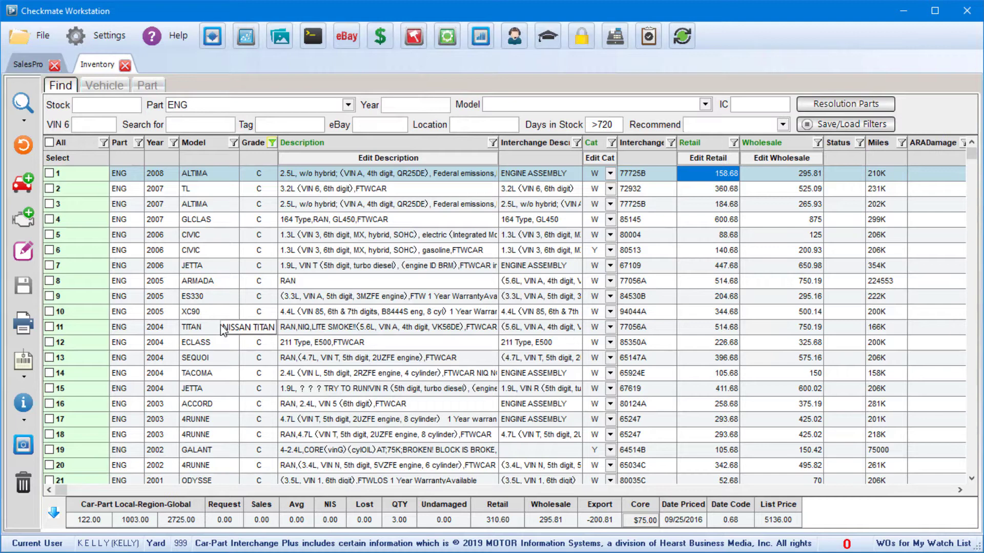
Step: Open the 2008 ALTIMA engine's full record, then go back to the blank Find view
{"action": "left_click", "coordinate": [211, 177]}
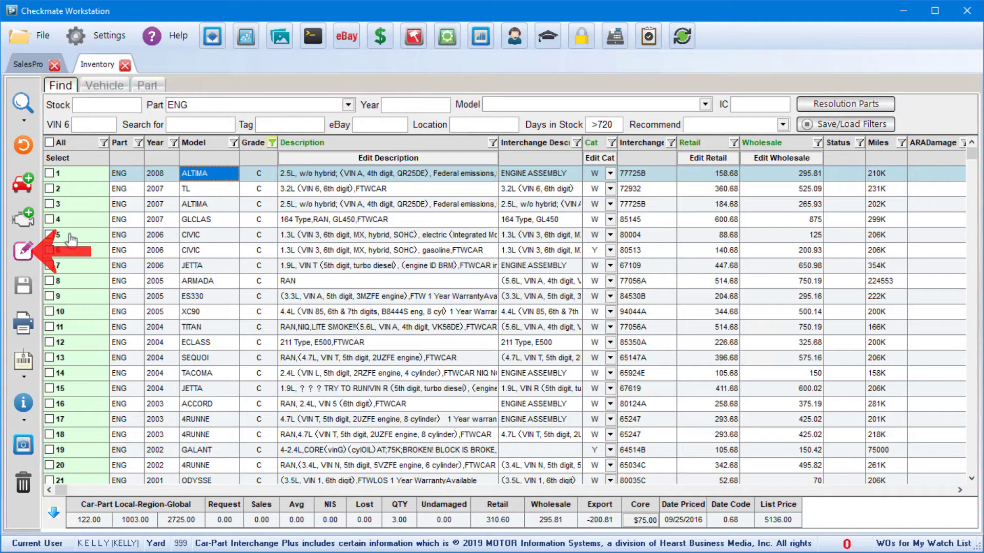
{"action": "left_click", "coordinate": [28, 252]}
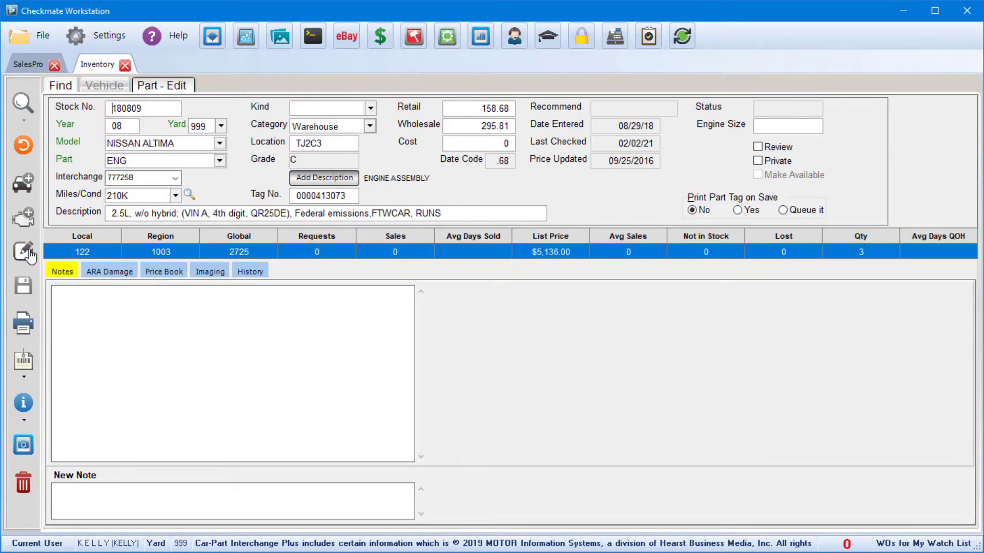
{"action": "left_click", "coordinate": [71, 88]}
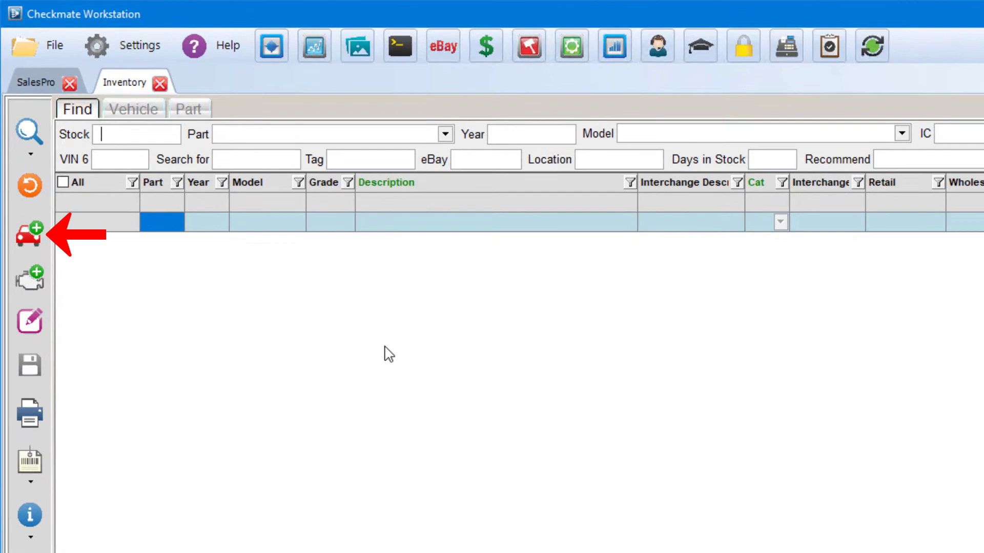
Step: Start a new vehicle with the next stock number, VIN 4T1BK3EKXAU, location LOT2, 185652 miles
{"action": "left_click", "coordinate": [30, 237]}
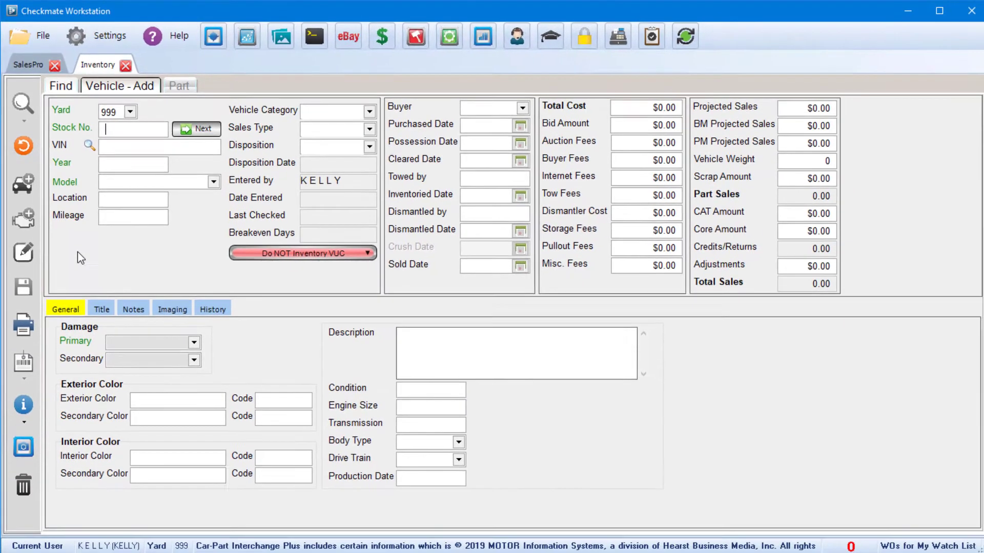
{"action": "left_click", "coordinate": [213, 130]}
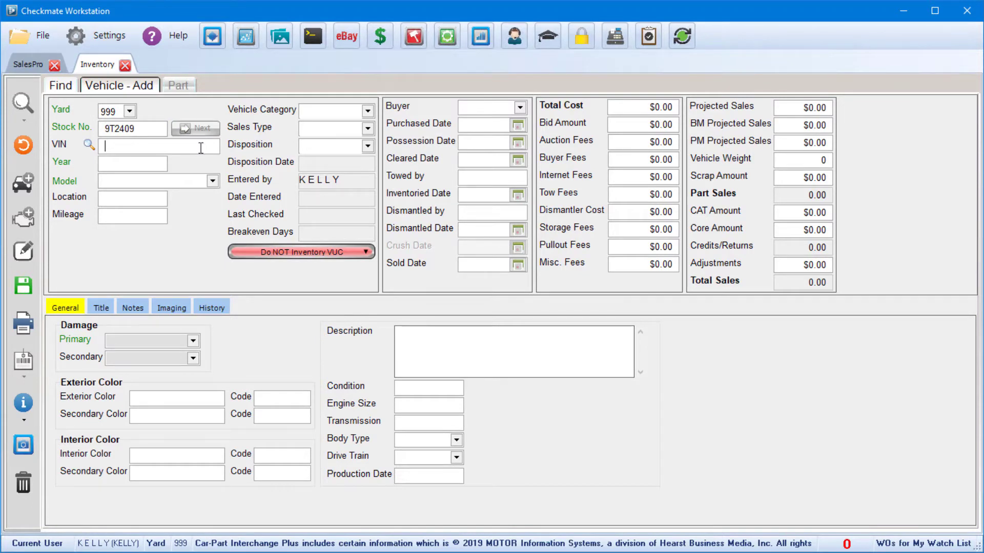
{"action": "type", "text": "4T1BK3EKXAU"}
{"action": "key", "text": "Tab"}
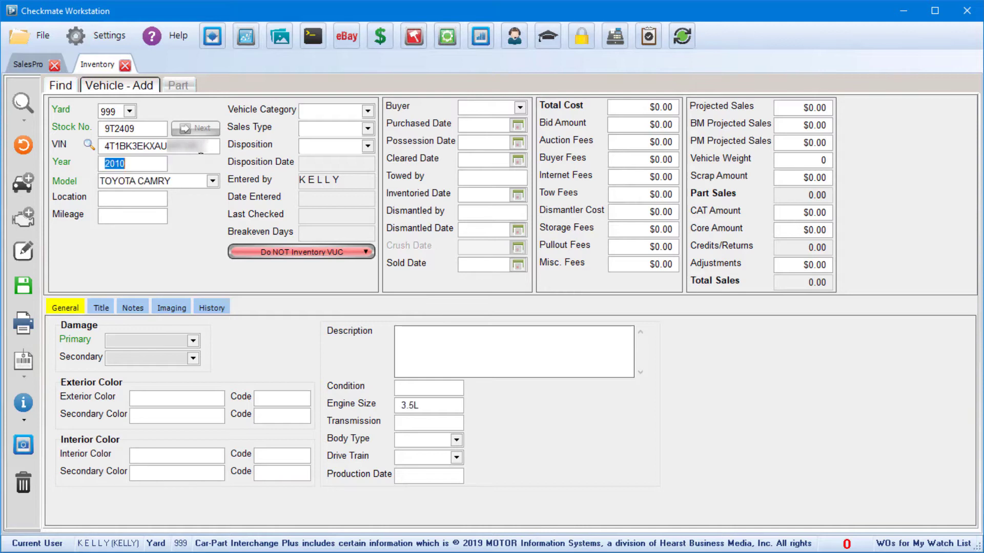
{"action": "type", "text": "LOT2"}
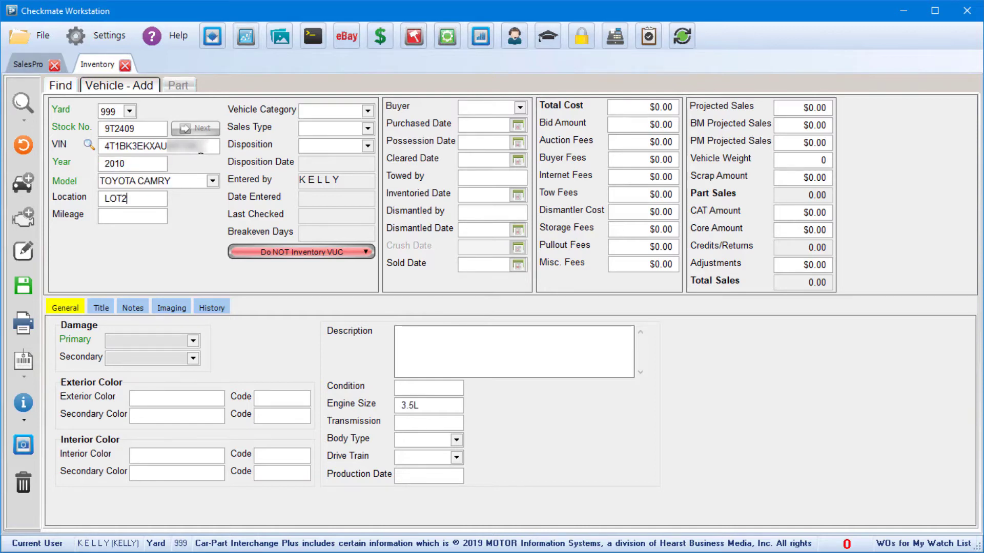
{"action": "key", "text": "Tab"}
{"action": "type", "text": "185652"}
{"action": "key", "text": "Tab"}
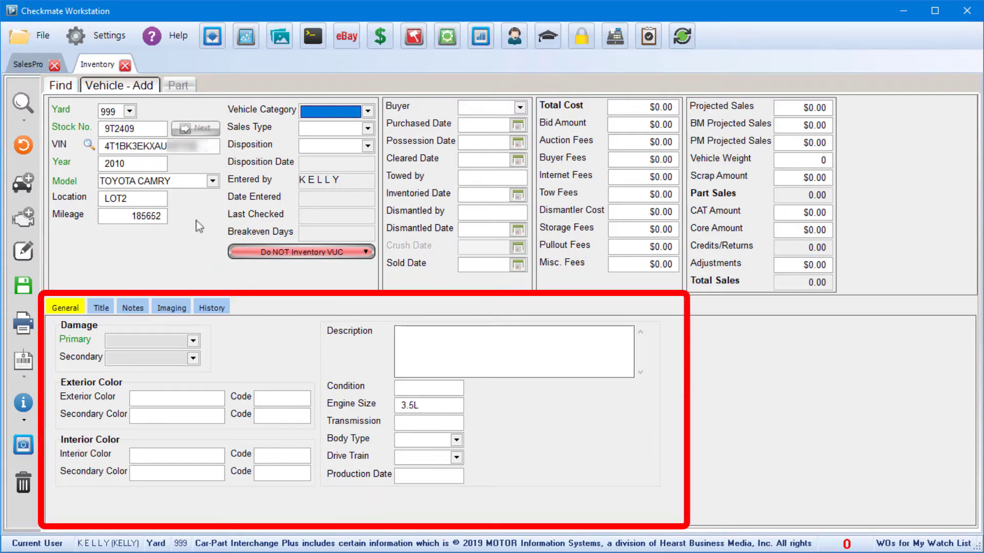
Step: Set Front primary damage, enter the '4DR,AT,185K,RED...' description, review the tabs, and save
{"action": "left_click", "coordinate": [193, 340]}
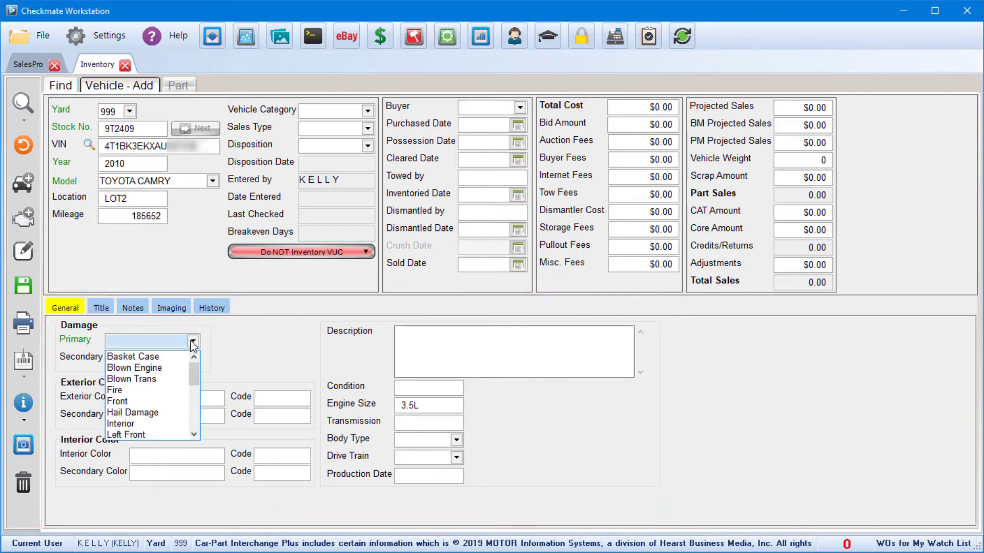
{"action": "left_click", "coordinate": [141, 403]}
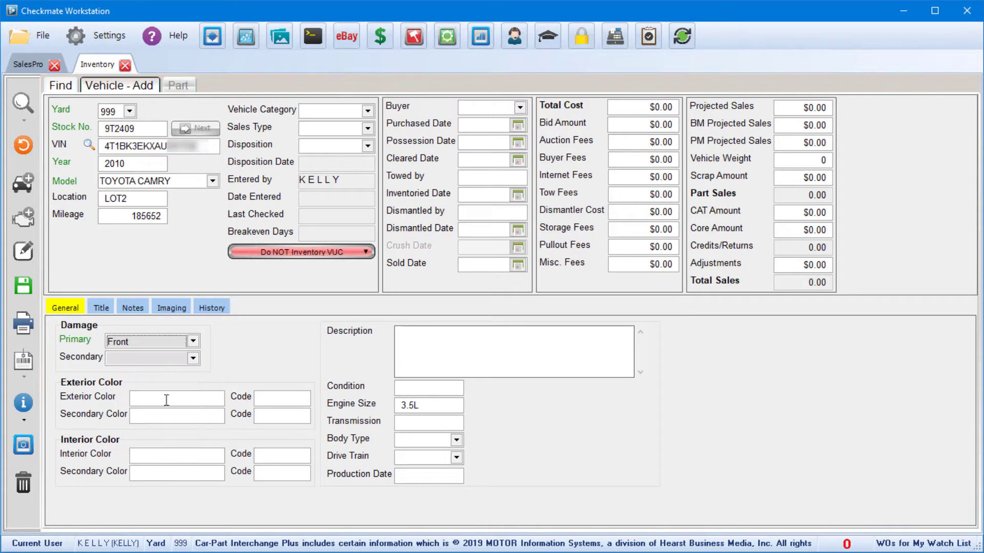
{"action": "left_click", "coordinate": [444, 351]}
{"action": "type", "text": "4DR,AT,185K,RED PAINTCODEis3R3, DARK GRAY INTERIOR"}
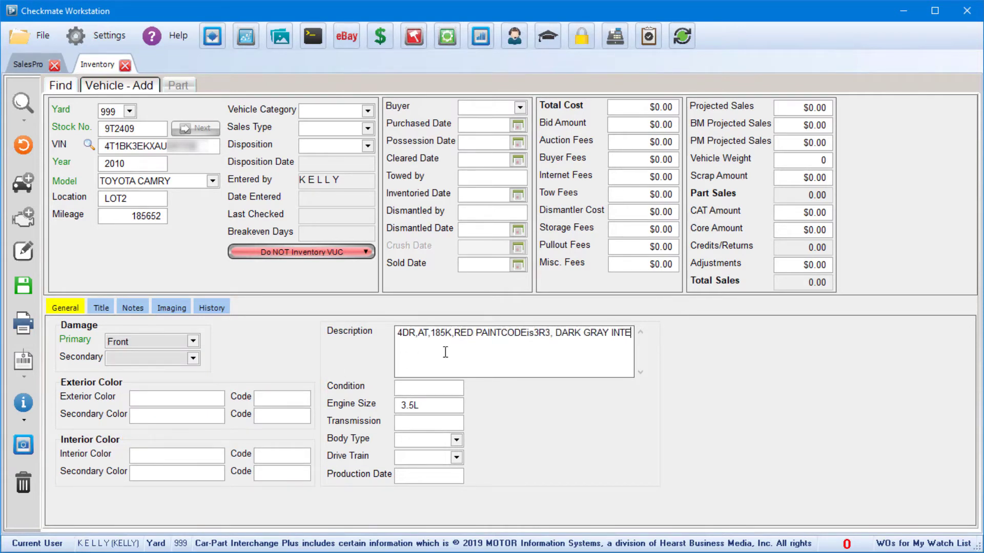
{"action": "left_click", "coordinate": [106, 306]}
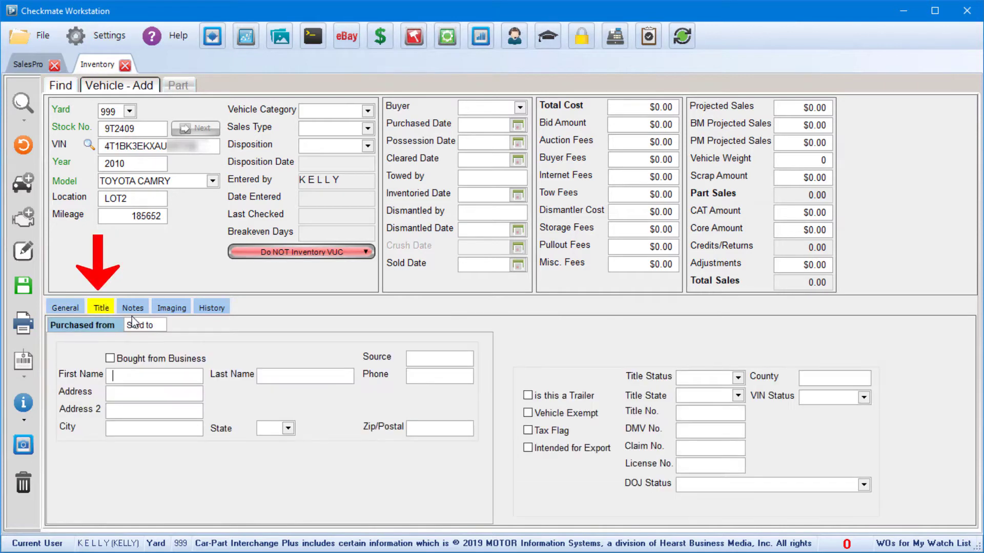
{"action": "left_click", "coordinate": [142, 309]}
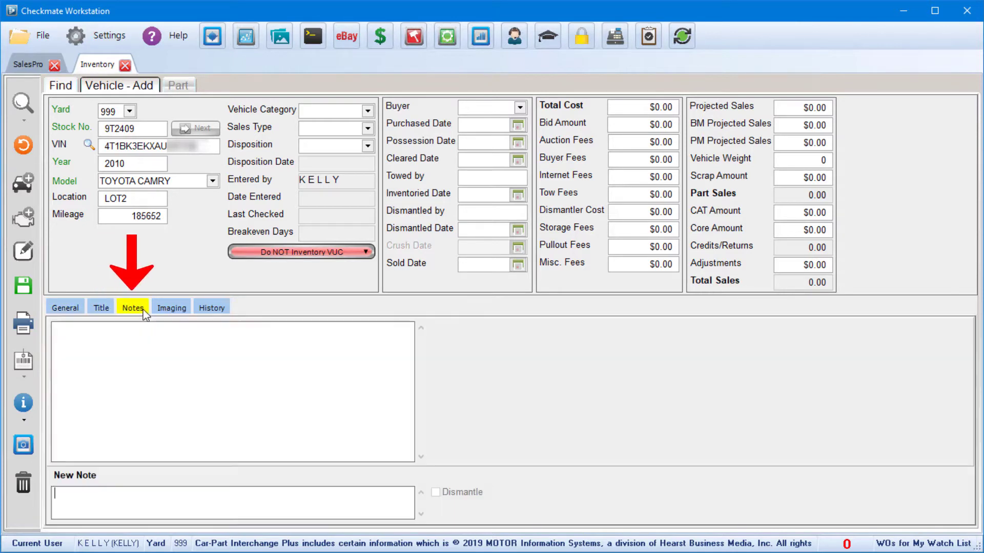
{"action": "left_click", "coordinate": [177, 315]}
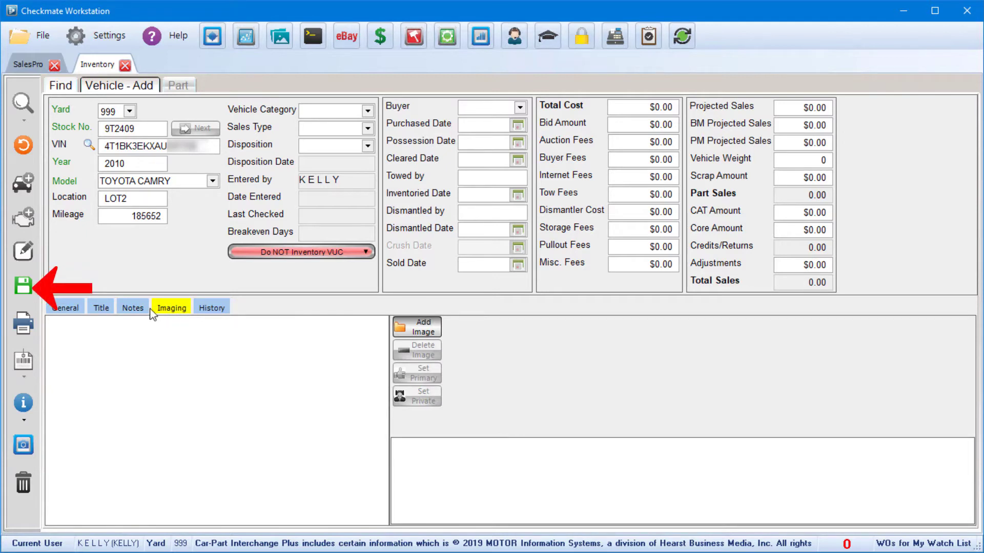
{"action": "left_click", "coordinate": [23, 290]}
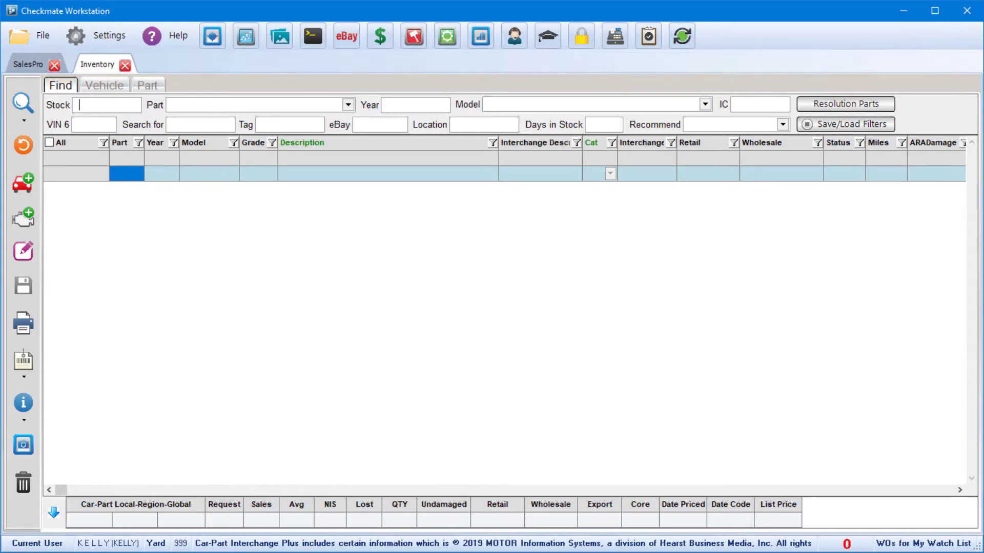
{"action": "left_click", "coordinate": [190, 104]}
{"action": "type", "text": "AUT"}
{"action": "key", "text": "Tab"}
{"action": "type", "text": "2010"}
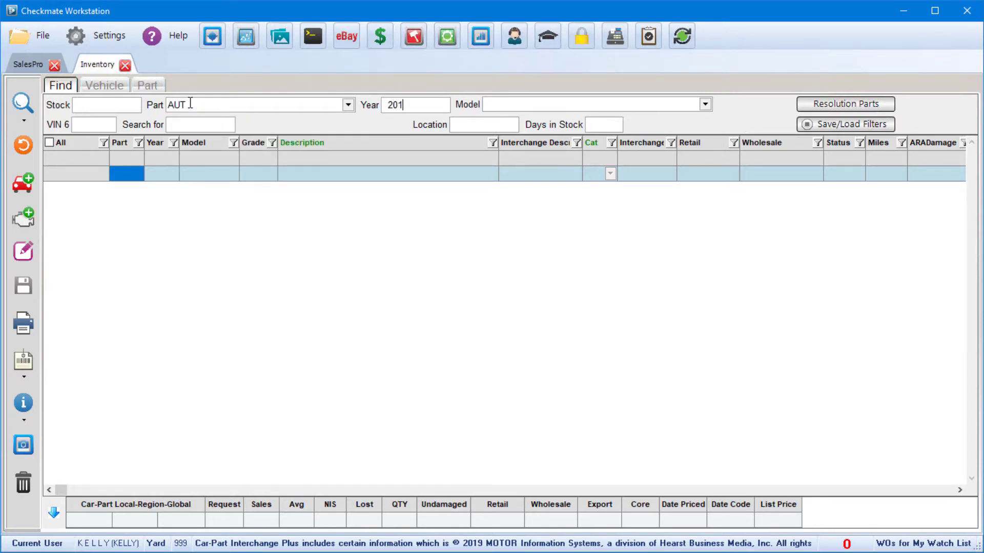
{"action": "key", "text": "Tab"}
{"action": "type", "text": "CAMRY"}
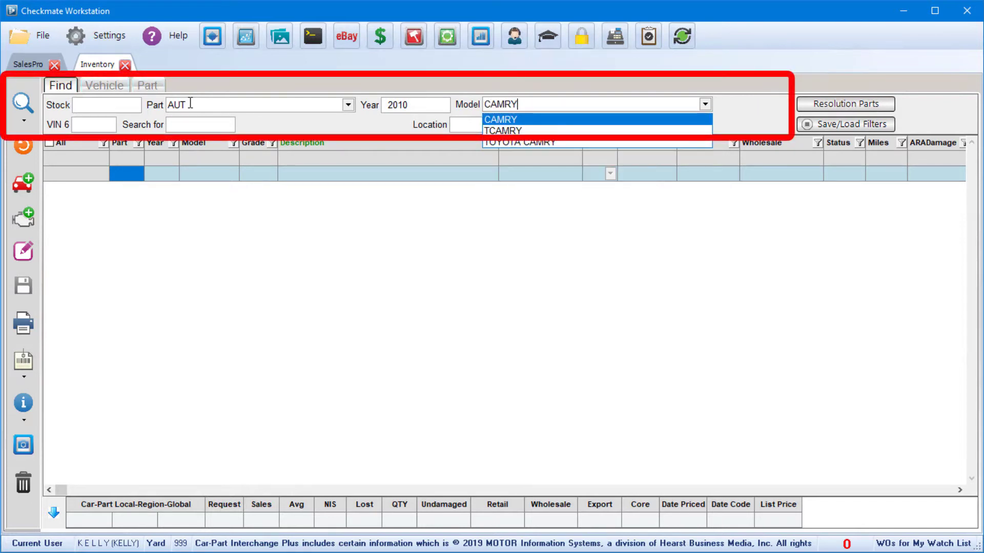
{"action": "key", "text": "Tab"}
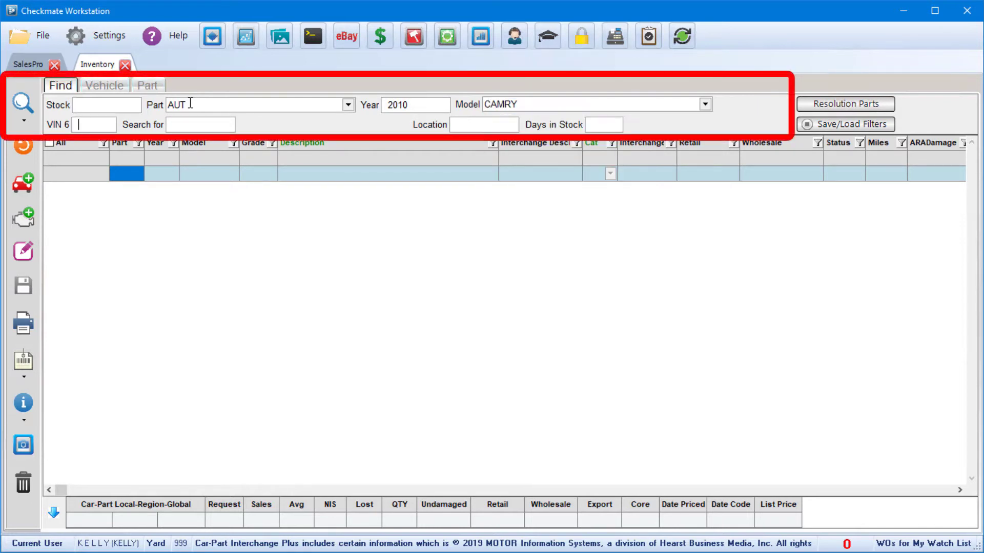
{"action": "left_click", "coordinate": [23, 104]}
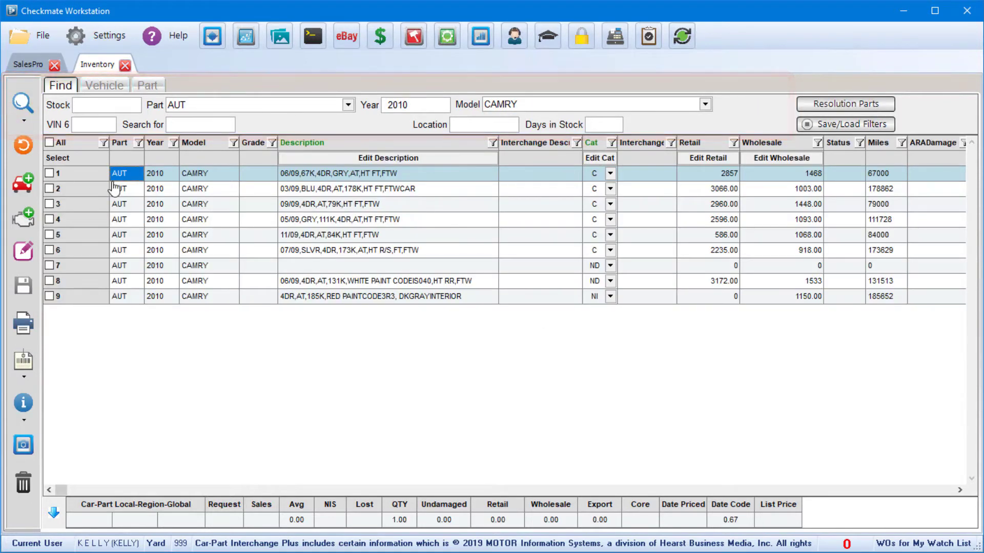
{"action": "left_click", "coordinate": [215, 189]}
{"action": "left_click", "coordinate": [23, 252]}
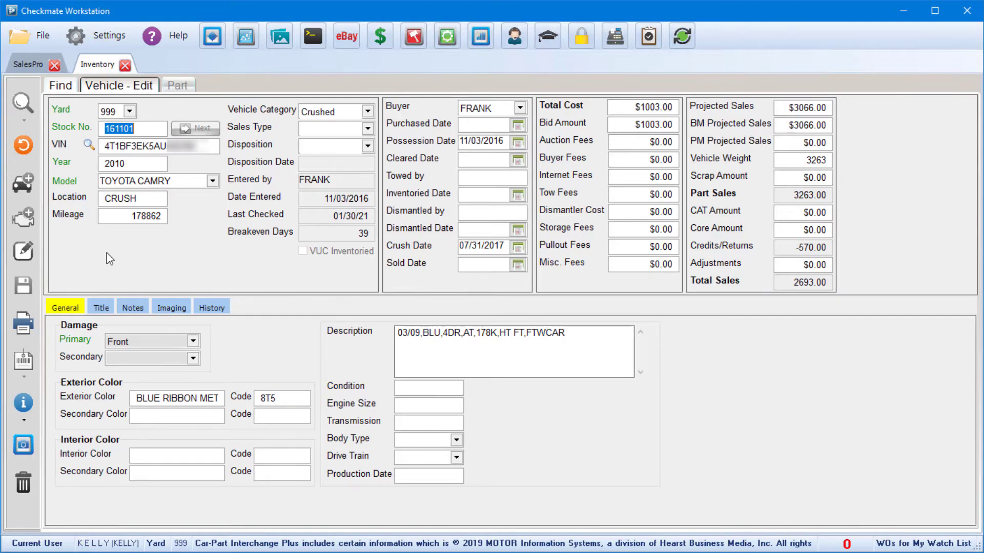
{"action": "left_click", "coordinate": [226, 309]}
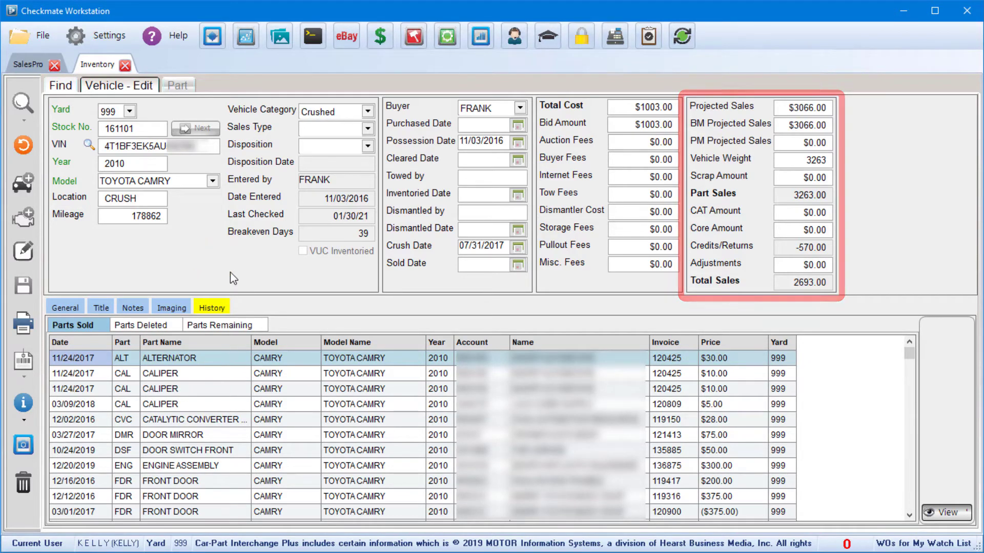
{"action": "left_click", "coordinate": [23, 146]}
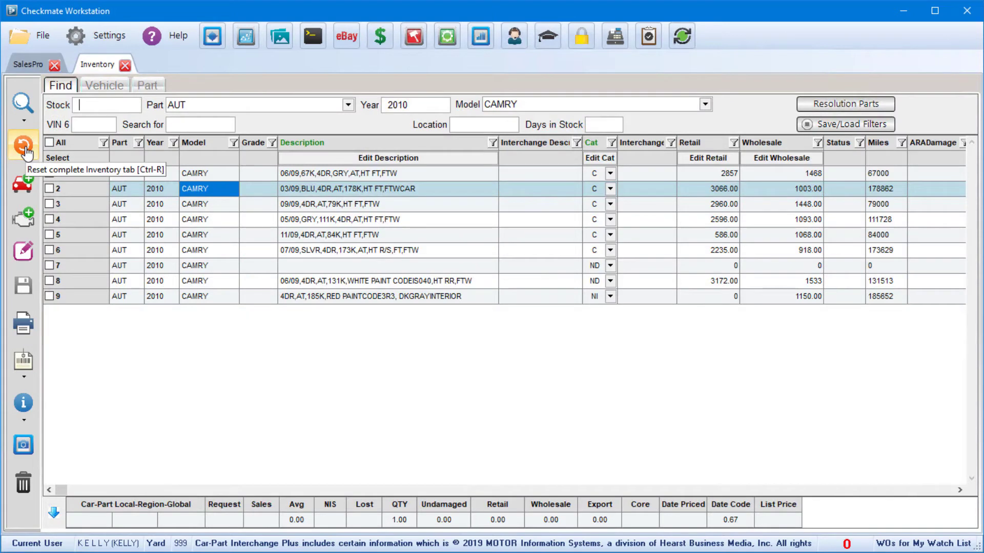
{"action": "left_click", "coordinate": [23, 147]}
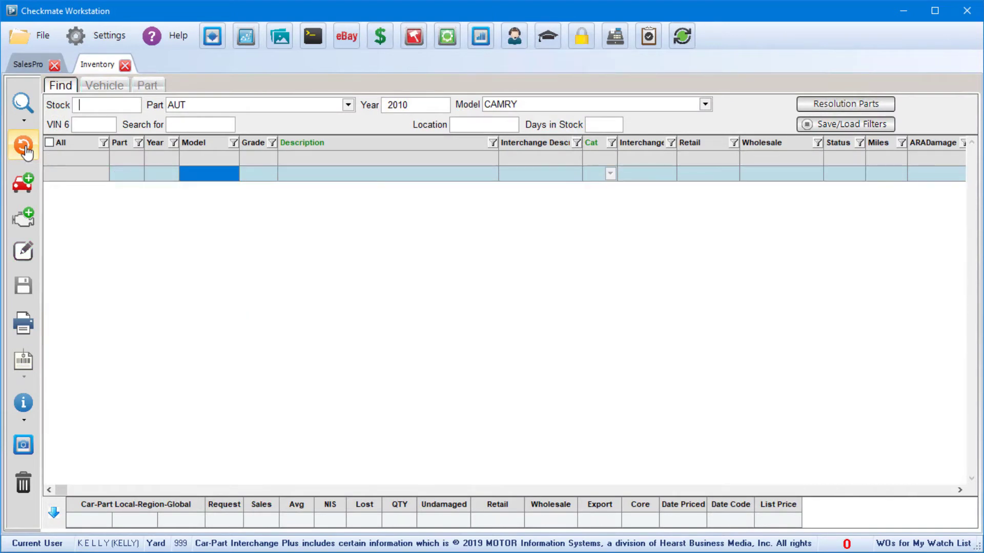
Step: Start a new part for stock 200202: 2010 CAMRY, part FEN, interchange RH 50246
{"action": "left_click", "coordinate": [16, 232]}
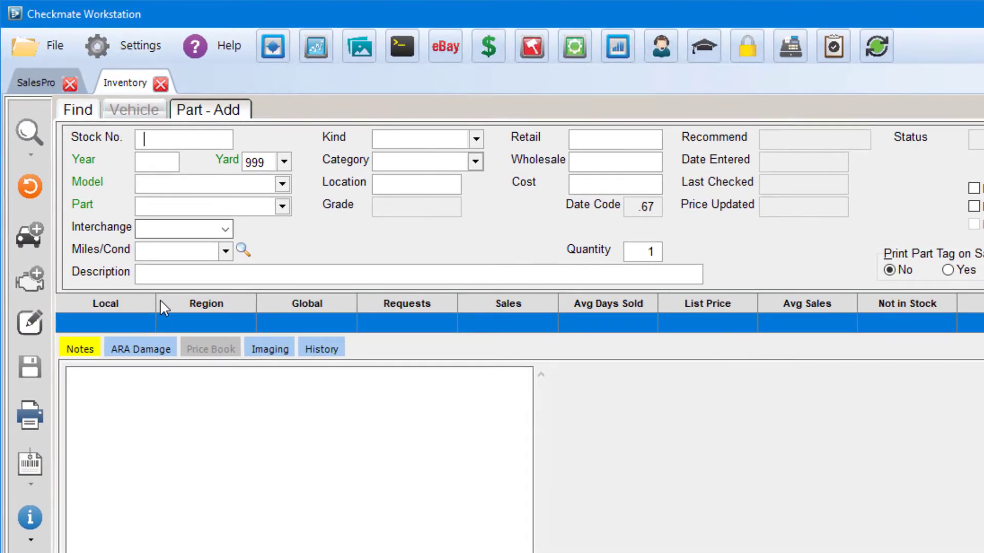
{"action": "type", "text": "200202"}
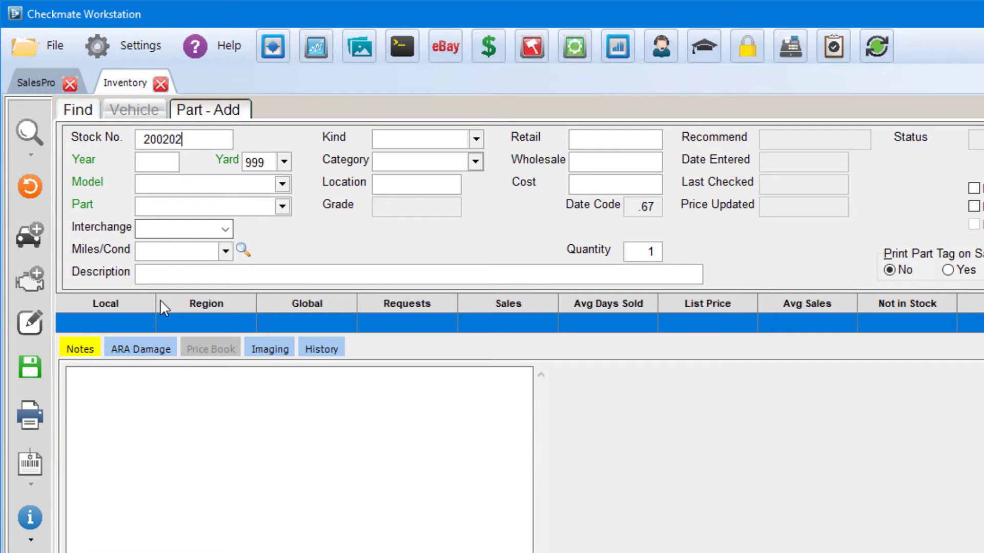
{"action": "key", "text": "Tab"}
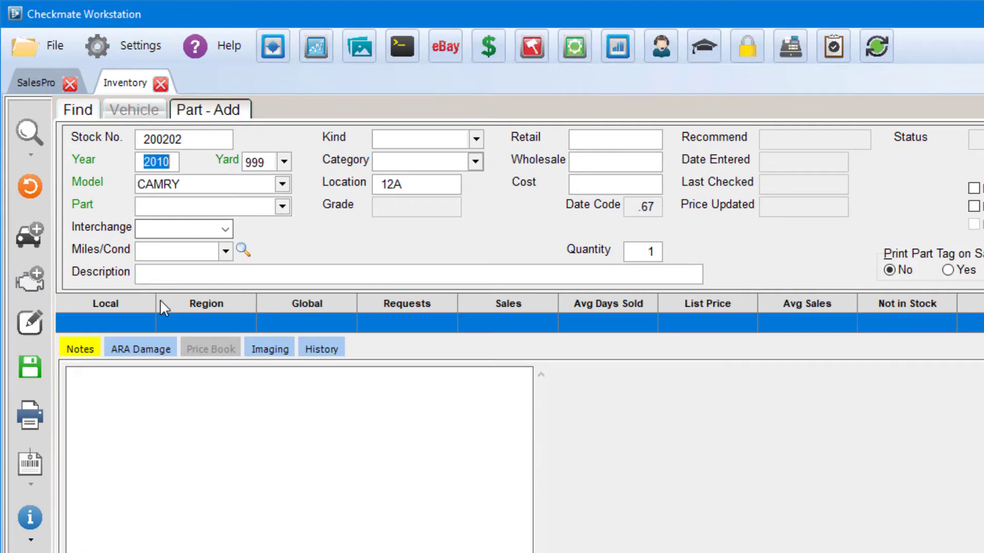
{"action": "key", "text": "Tab"}
{"action": "key", "text": "Tab"}
{"action": "key", "text": "Tab"}
{"action": "type", "text": "FEN"}
{"action": "key", "text": "Tab"}
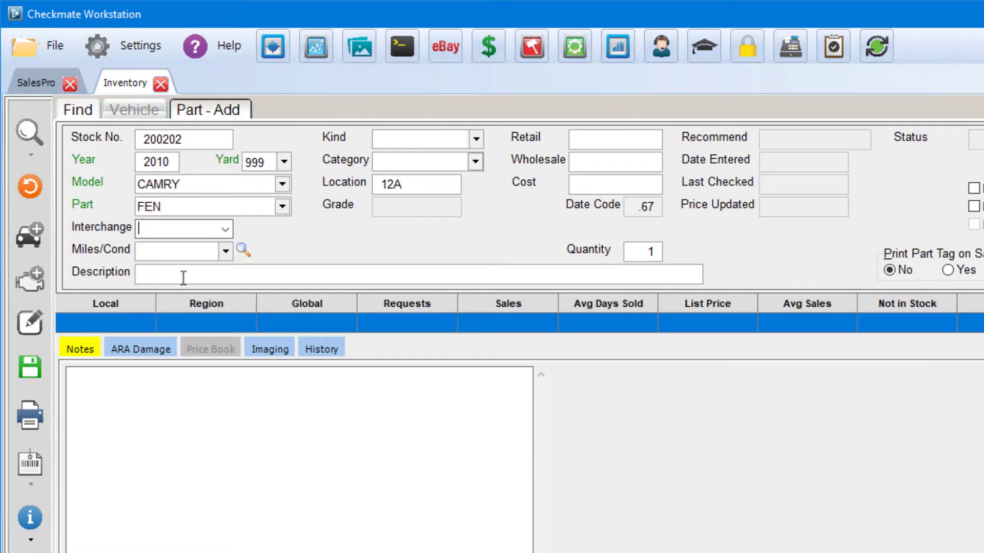
{"action": "left_click", "coordinate": [225, 230]}
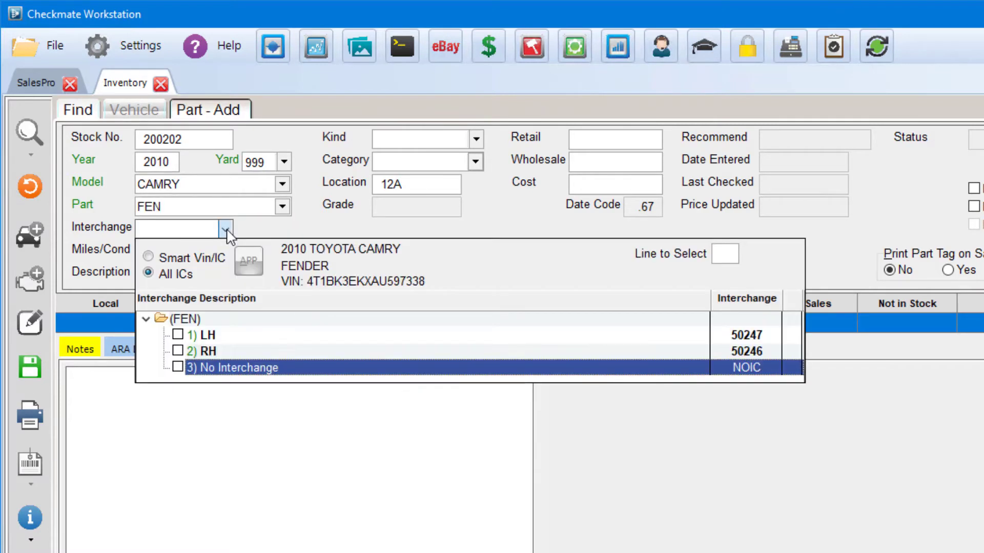
{"action": "left_click", "coordinate": [179, 352]}
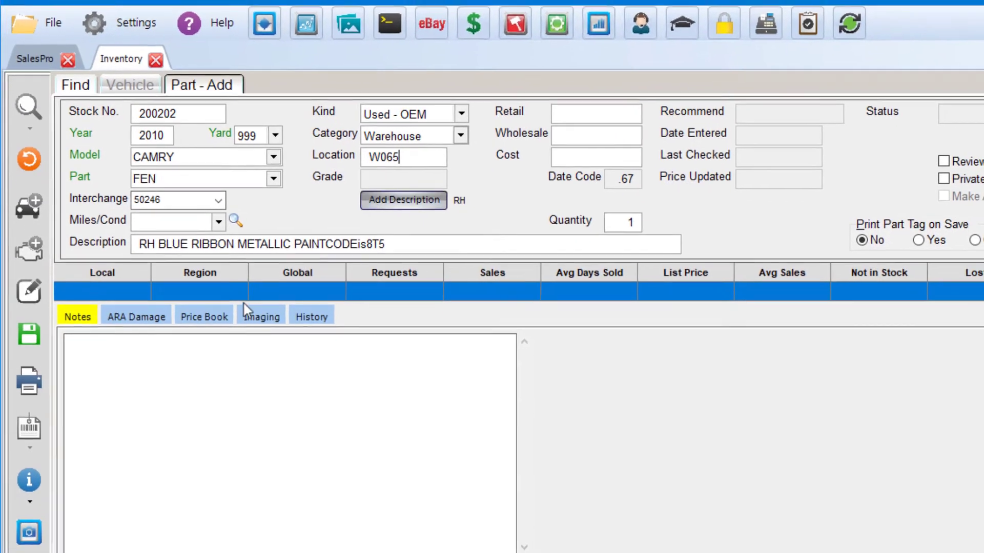
Step: Show the fender's Price Book: 105.00 retail, $100.58 wholesale, with matching FEN-R stock
{"action": "left_click", "coordinate": [204, 317]}
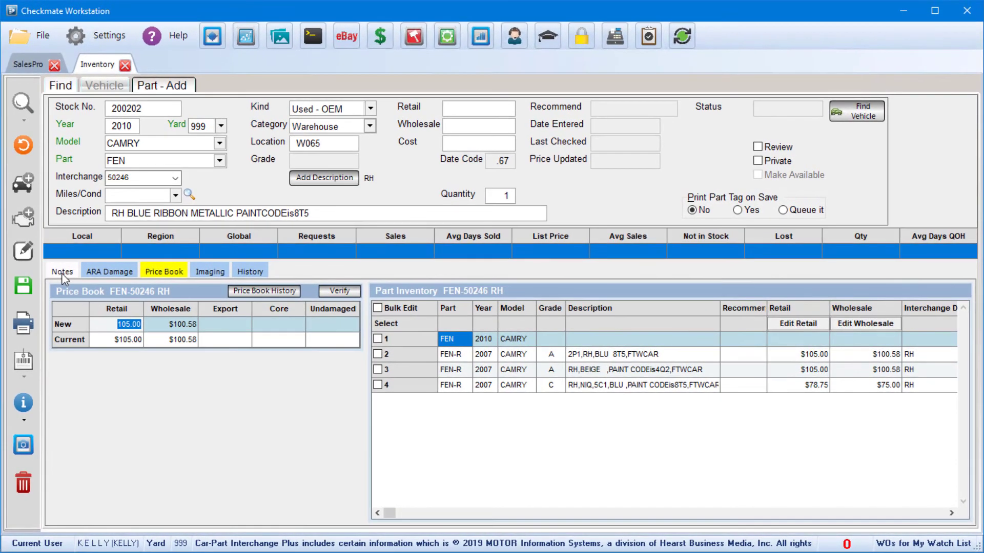
Step: Review the fender's notes and images, then record ARA damage 5S.25 (zone 5, Surface Scratch, 0.25) and save it
{"action": "left_click", "coordinate": [63, 273]}
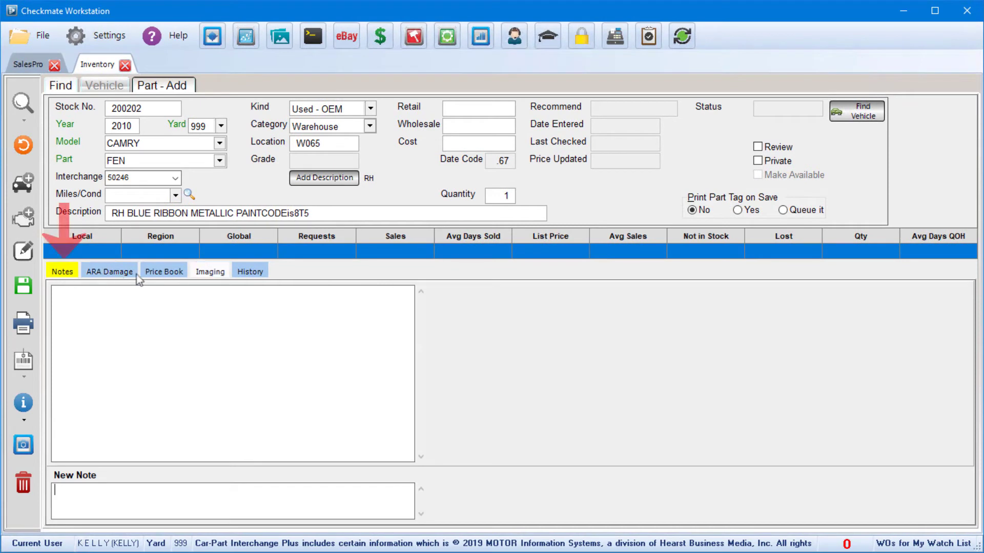
{"action": "left_click", "coordinate": [210, 273]}
{"action": "left_click", "coordinate": [101, 272]}
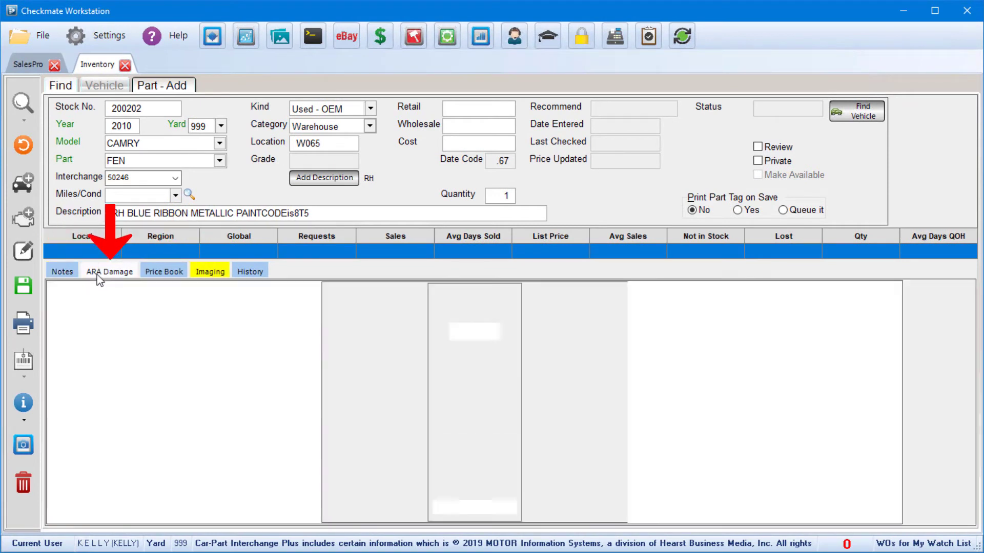
{"action": "left_click", "coordinate": [202, 346]}
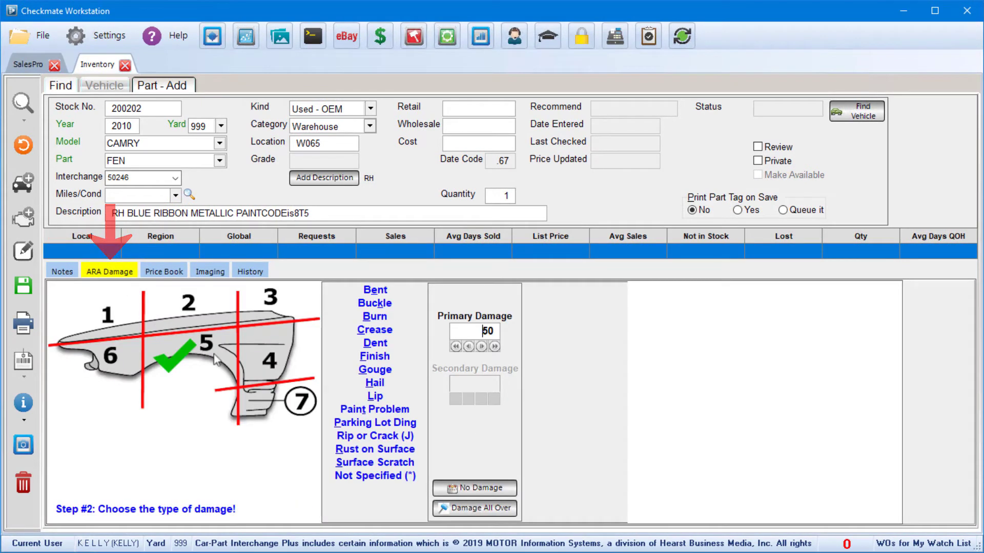
{"action": "left_click", "coordinate": [370, 464]}
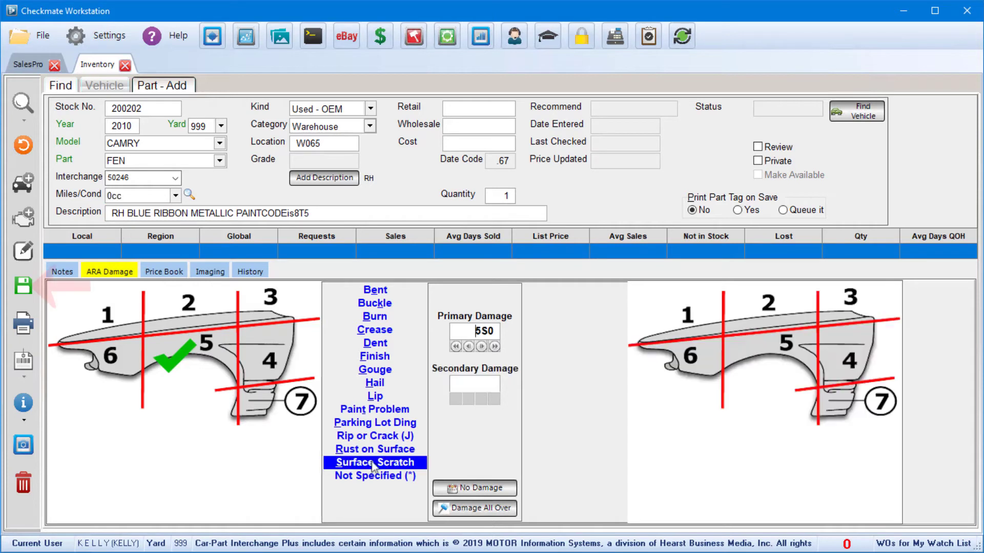
{"action": "left_click", "coordinate": [482, 347]}
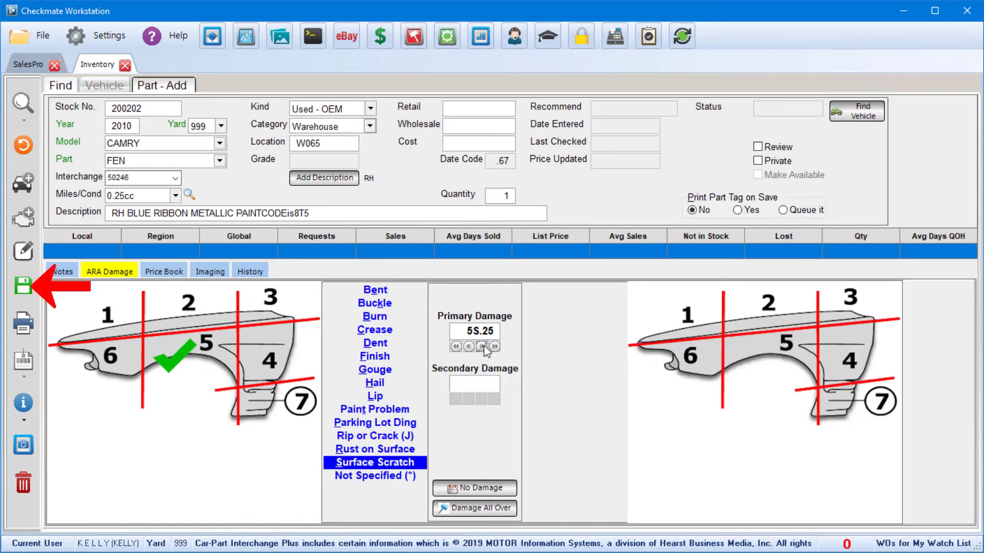
{"action": "left_click", "coordinate": [23, 287]}
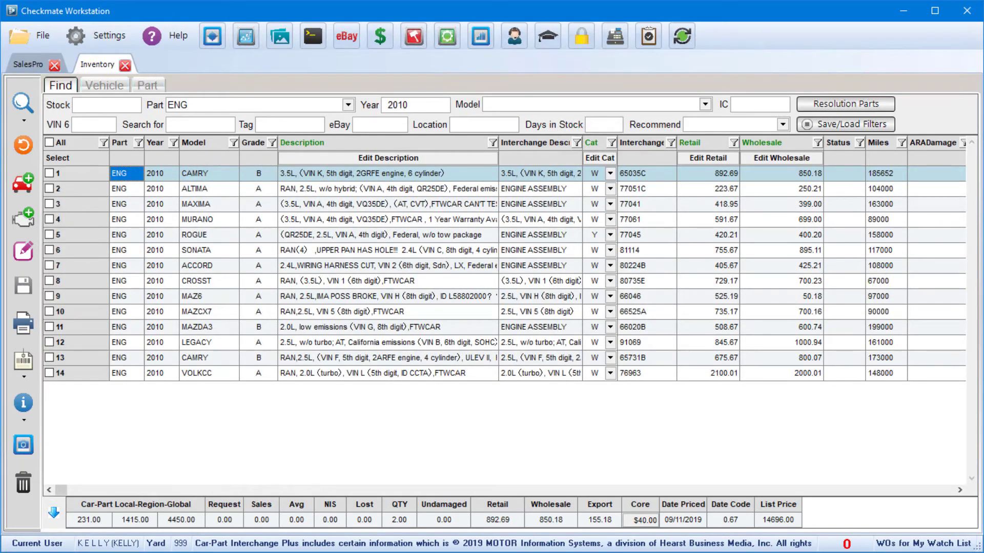
Step: Open the 2010 ALTIMA engine record for editing and review its change history
{"action": "left_click", "coordinate": [163, 189]}
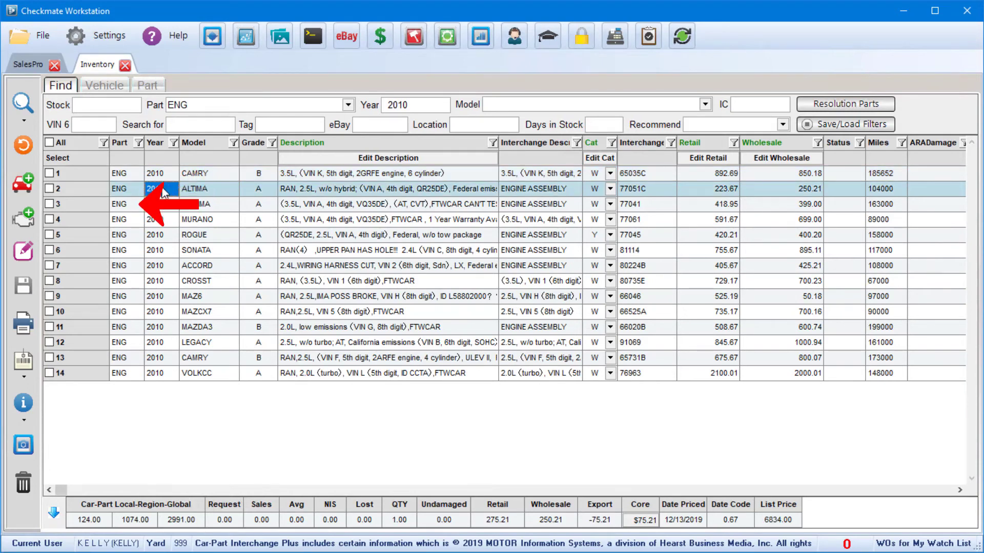
{"action": "left_click", "coordinate": [28, 256]}
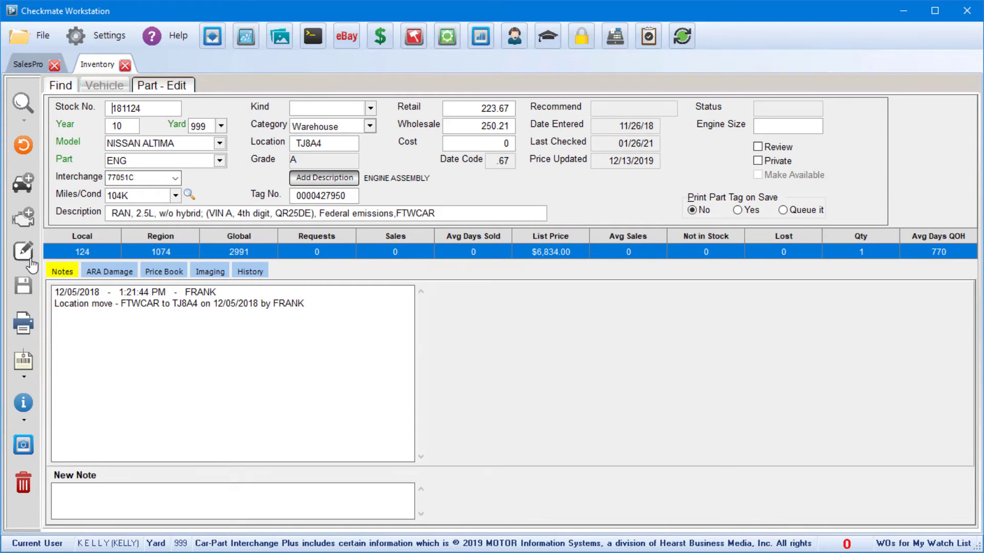
{"action": "left_click", "coordinate": [262, 273]}
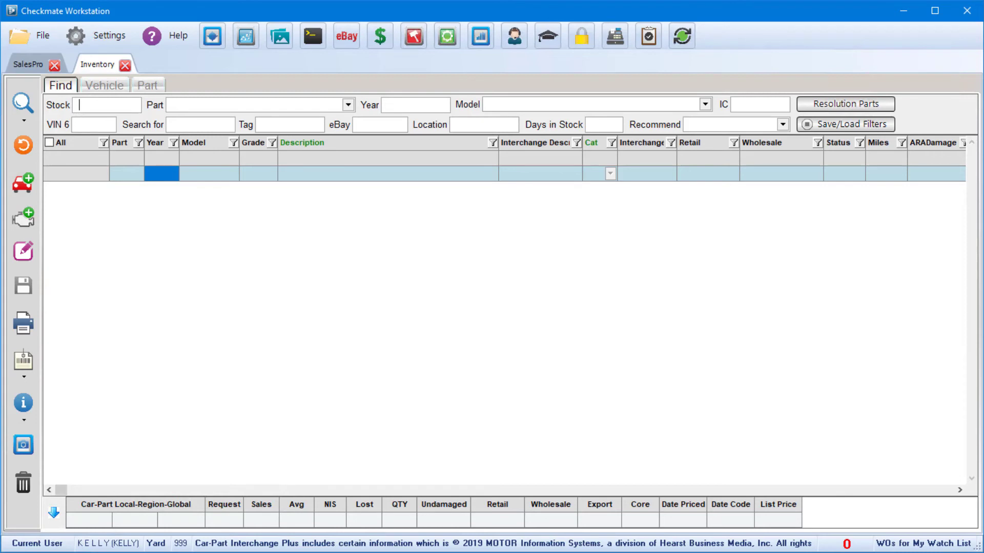
Step: Search part type SWH and list the steering wheels needing interchange resolution
{"action": "left_click", "coordinate": [182, 106]}
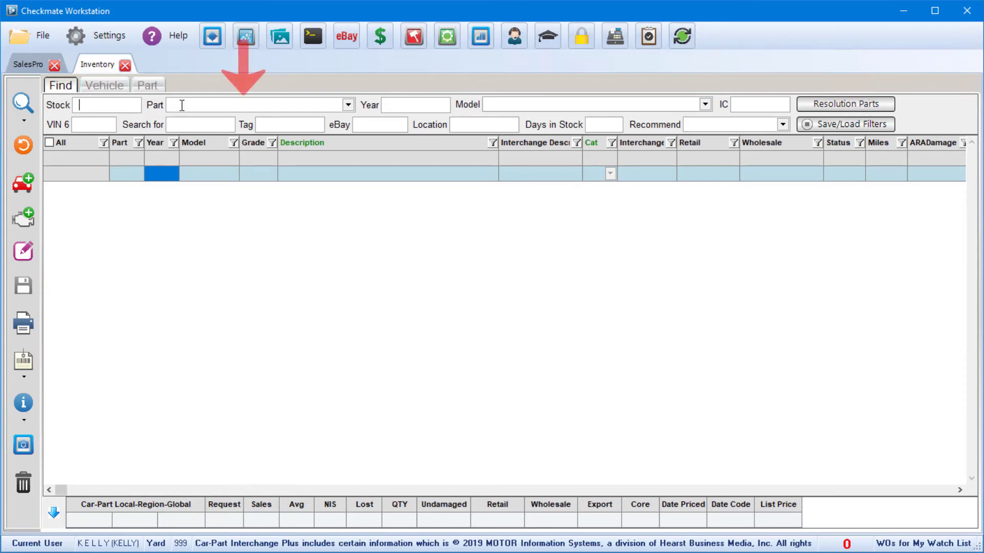
{"action": "type", "text": "SWH"}
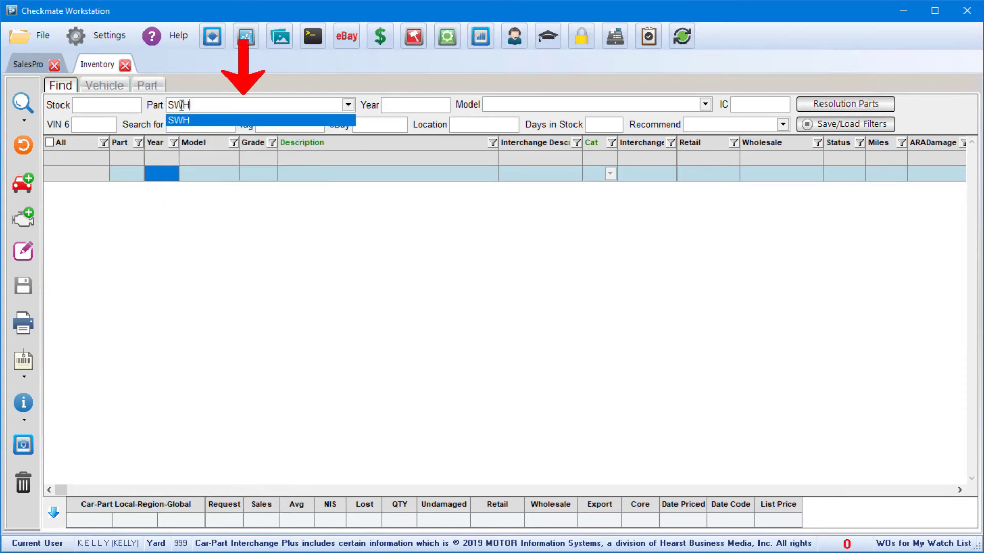
{"action": "key", "text": "Tab"}
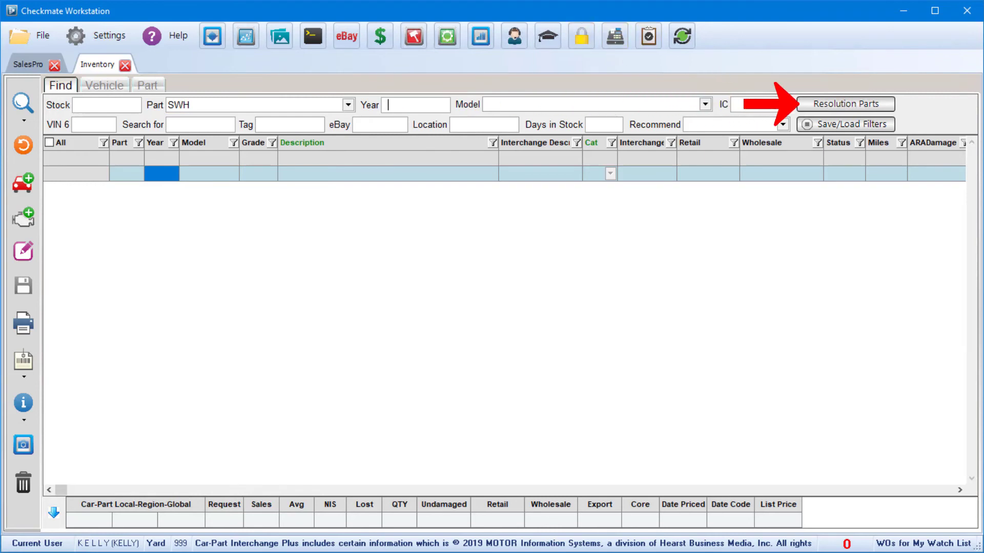
{"action": "left_click", "coordinate": [804, 108]}
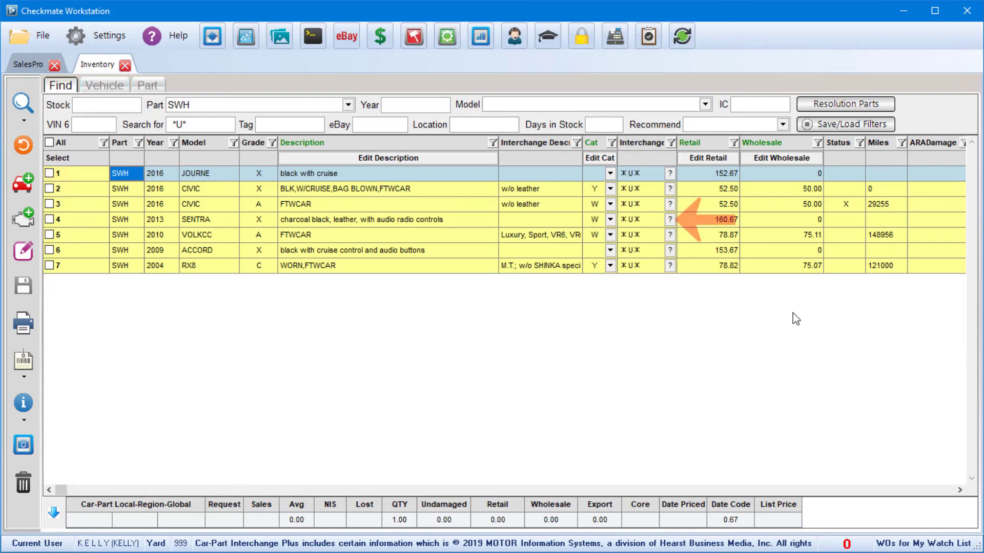
Step: Assign interchange 993753, w/navigation charcoal, to the 2013 SENTRA wheel and save
{"action": "left_click", "coordinate": [671, 219]}
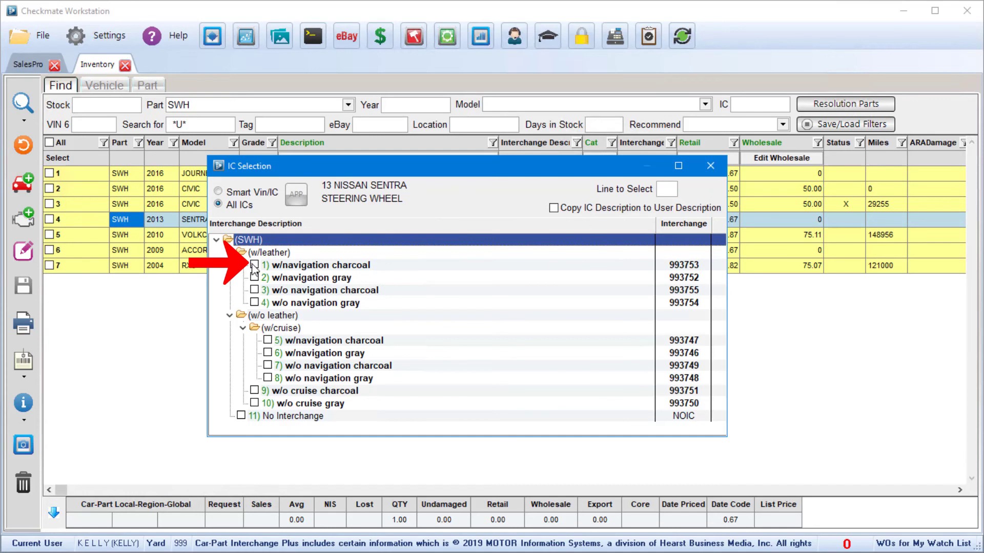
{"action": "left_click", "coordinate": [254, 265]}
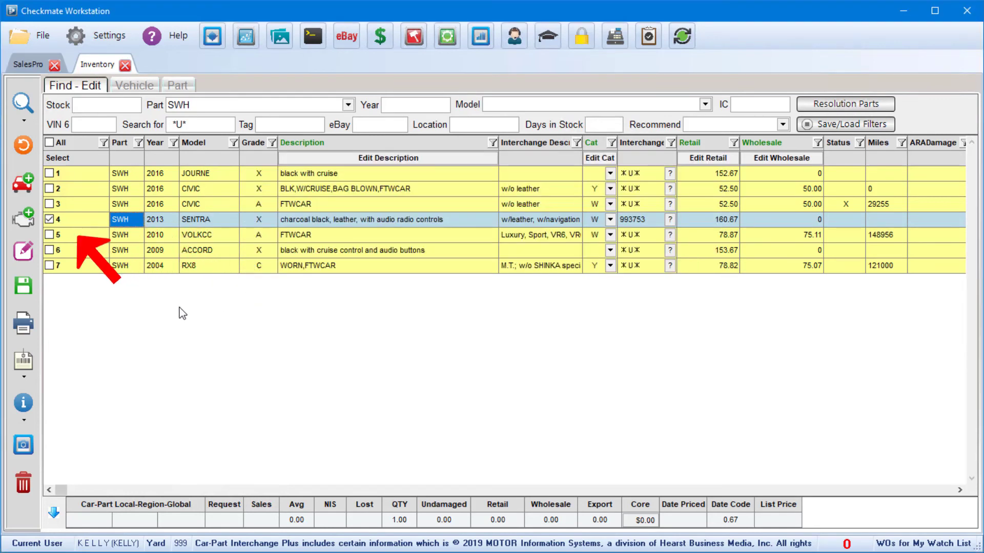
{"action": "left_click", "coordinate": [30, 290]}
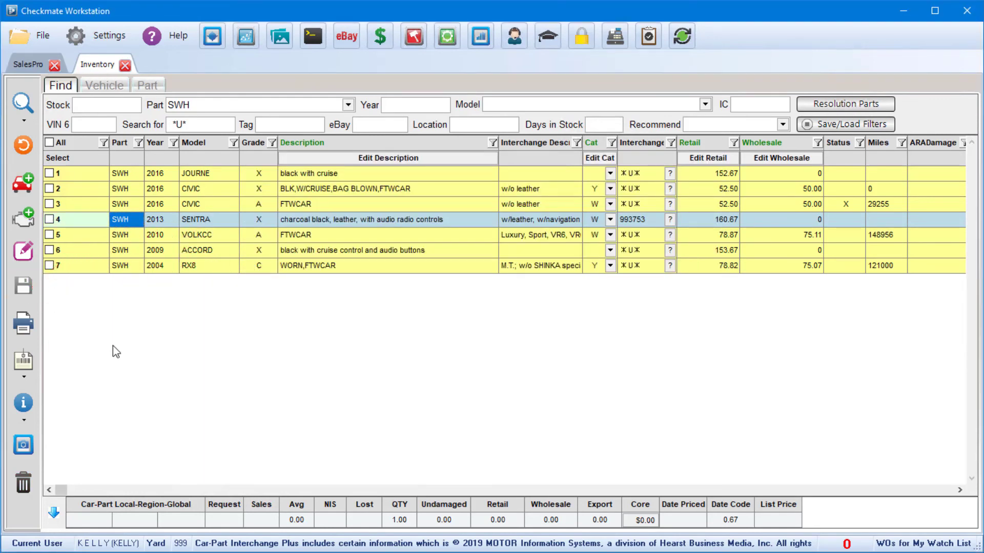